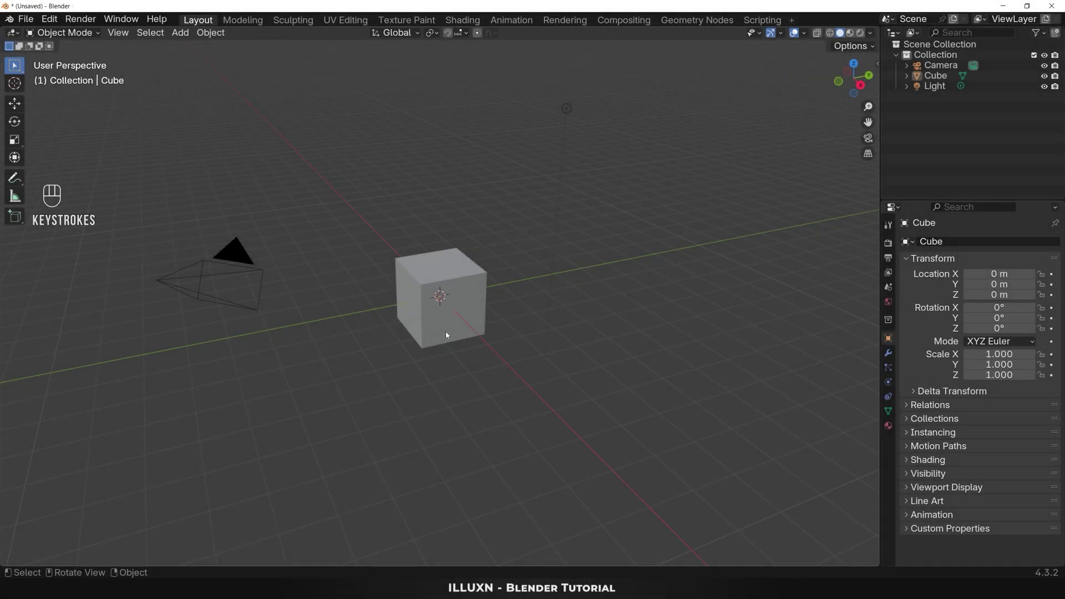
Step: Select and delete the default camera, cube and light
key(a)
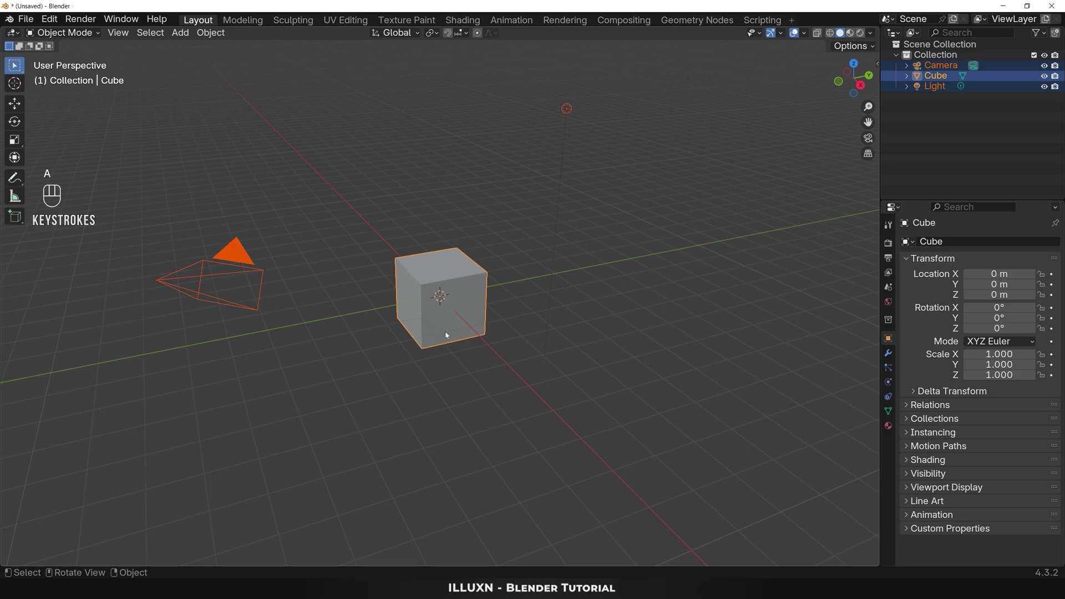
key(Delete)
key(grave)
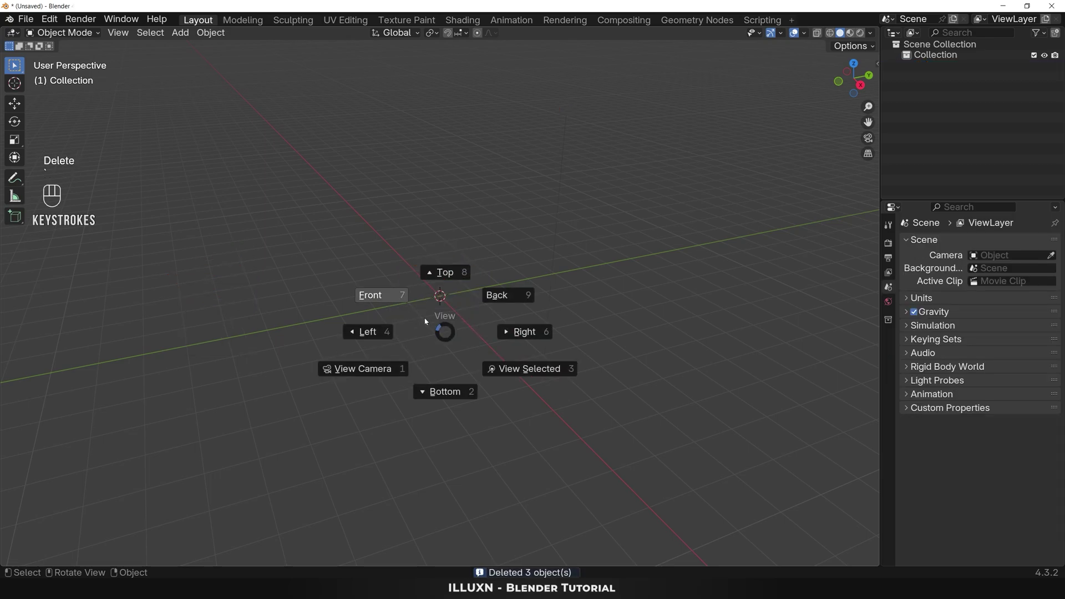
Step: Switch to front view and add a mesh cylinder at the origin
click(400, 307)
key(shift+a)
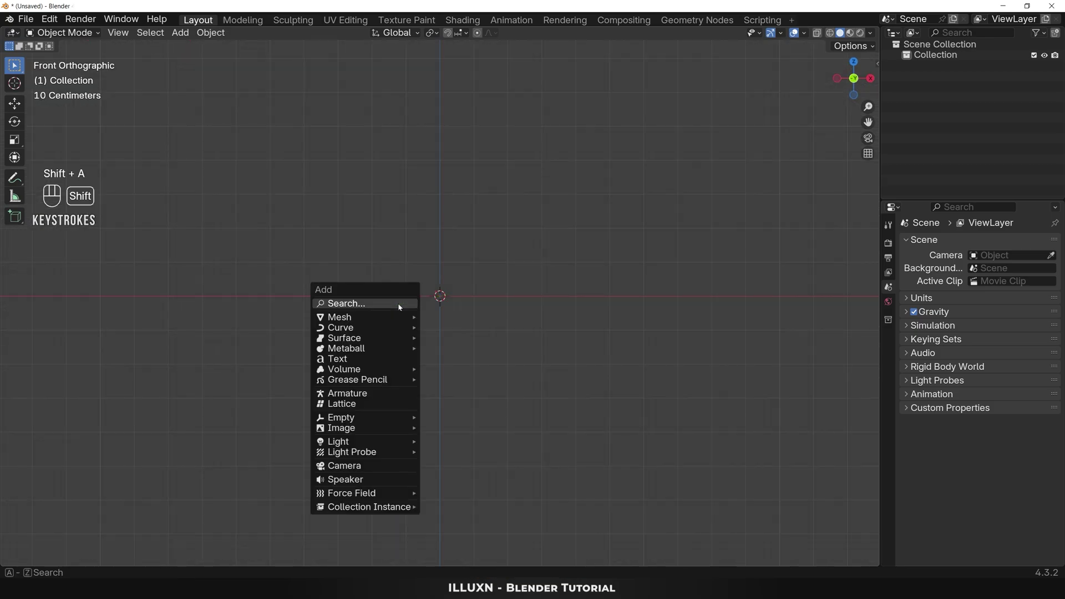
mouse_move(405, 317)
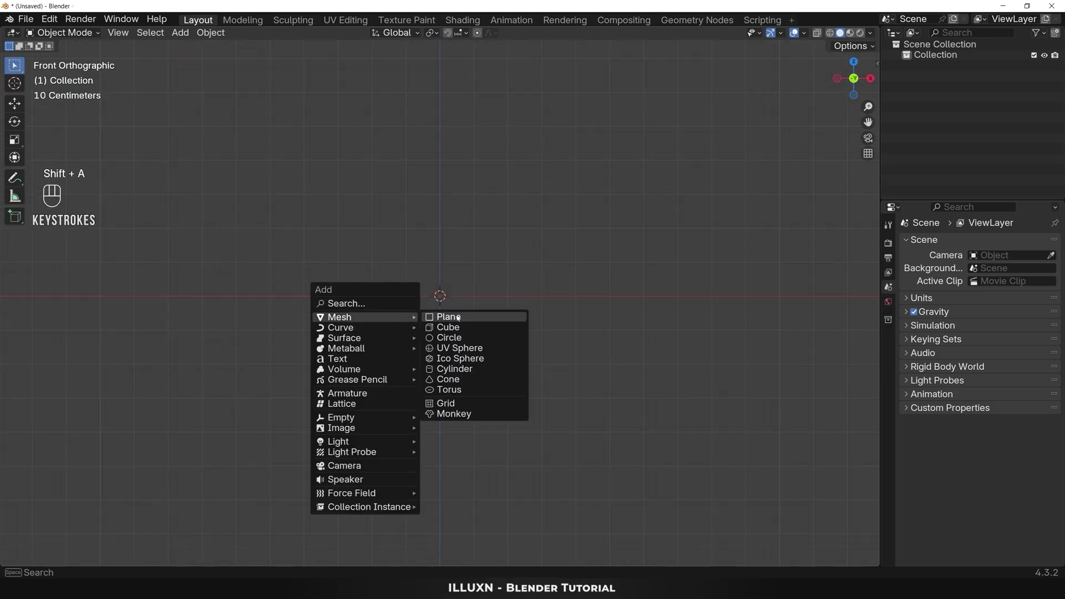
click(462, 368)
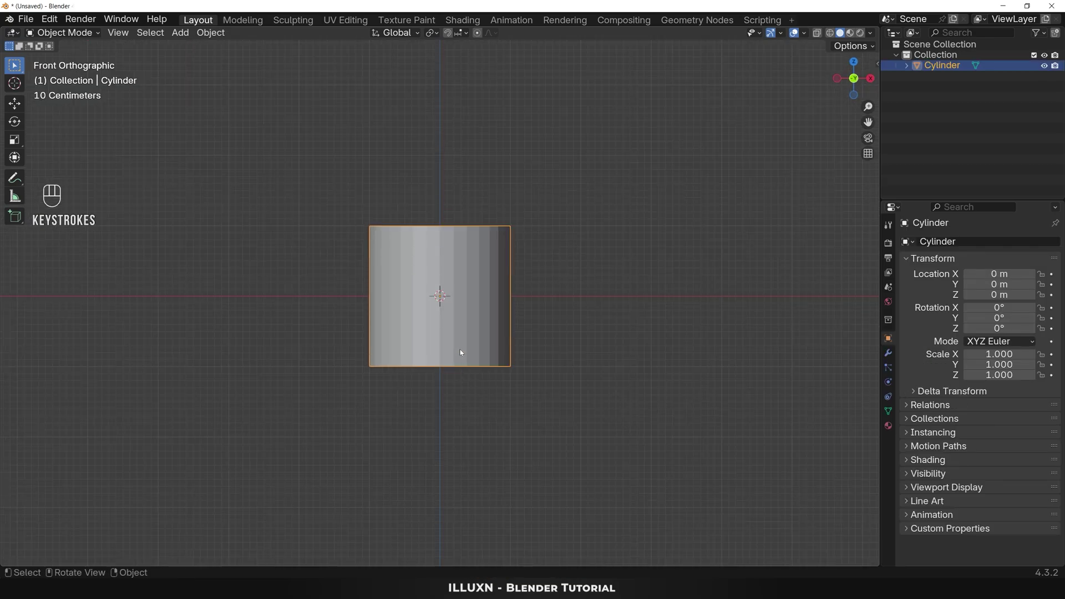
Step: In Edit Mode, scale the cylinder along Z to about twice its height
key(Tab)
key(s)
key(z)
key(ctrl)
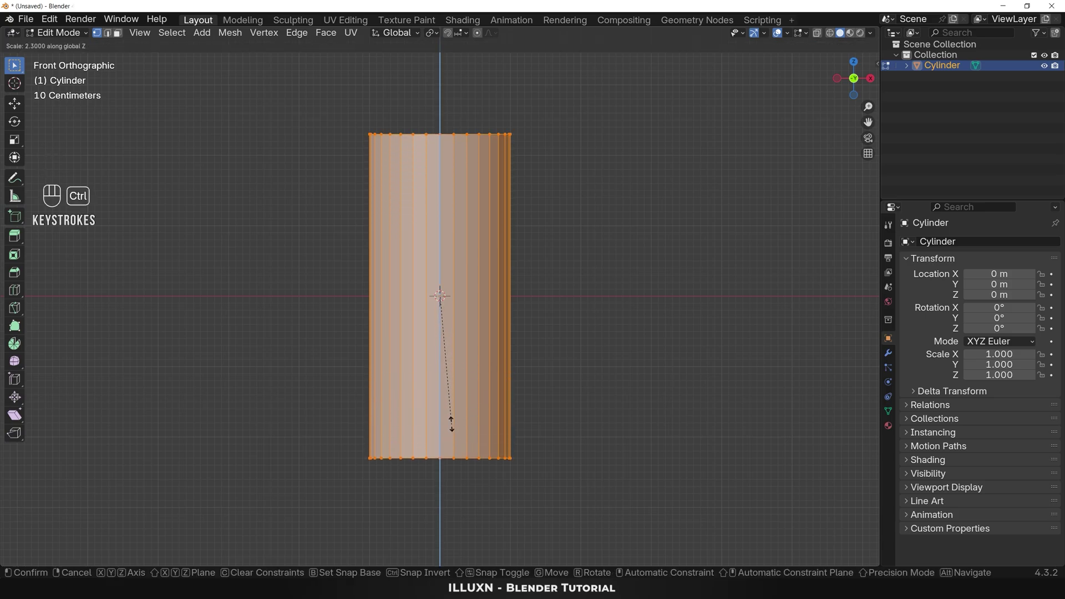
click(449, 412)
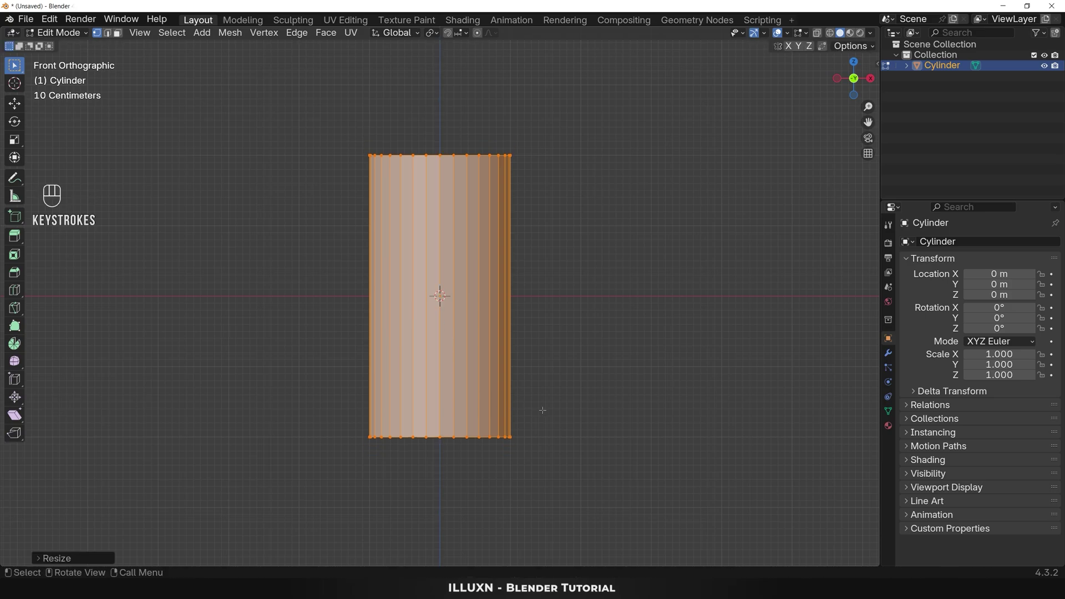
middle_drag(603, 411, 561, 461)
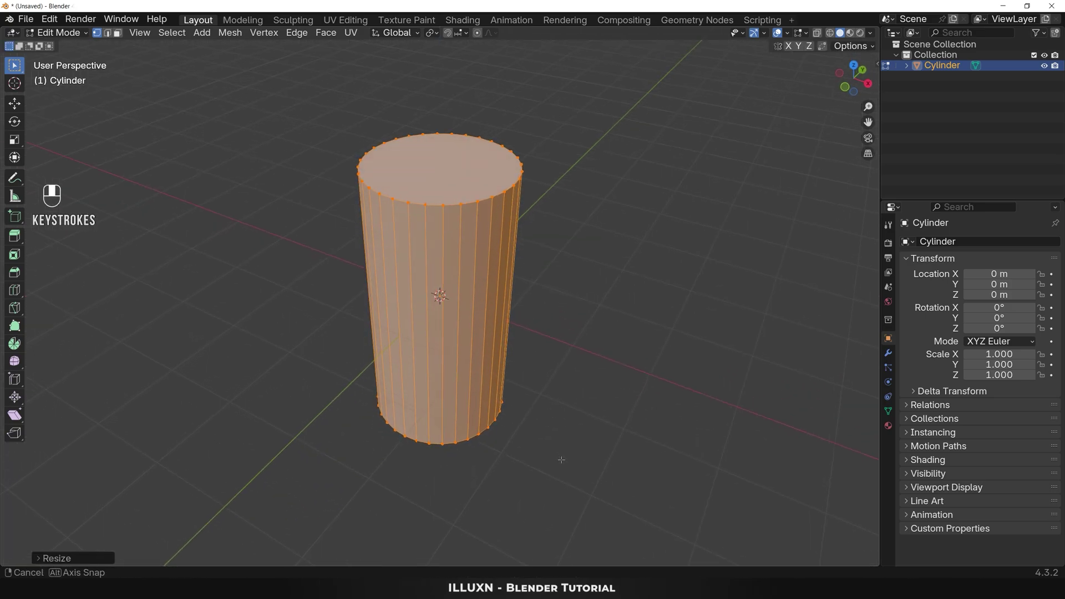
Step: Select the cylinder's top edge loop, delete its faces, and return to Object Mode
click(560, 461)
key(alt)
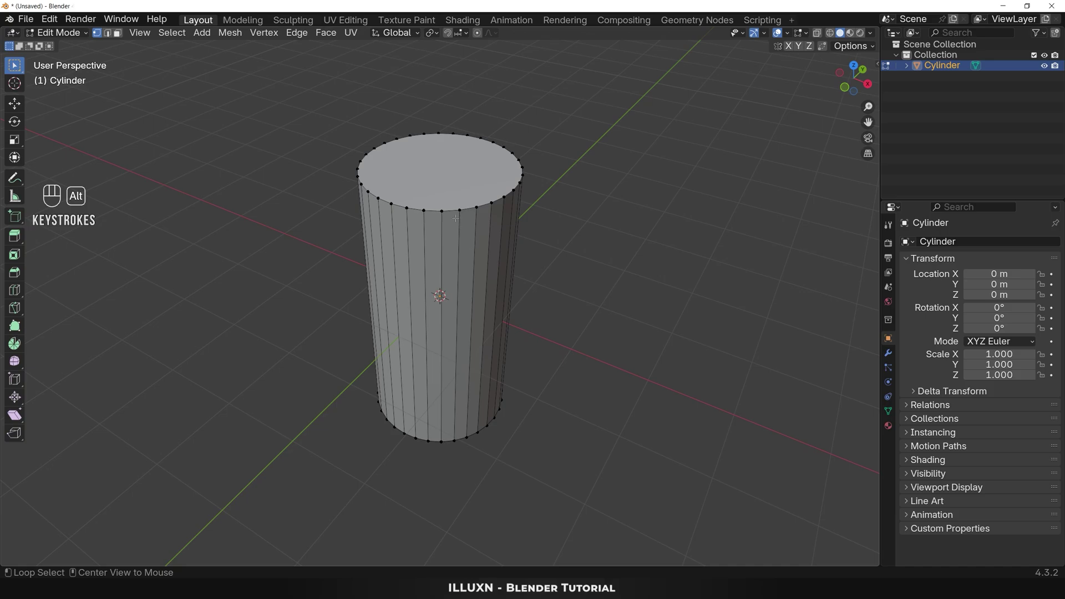
alt+click(456, 218)
key(Delete)
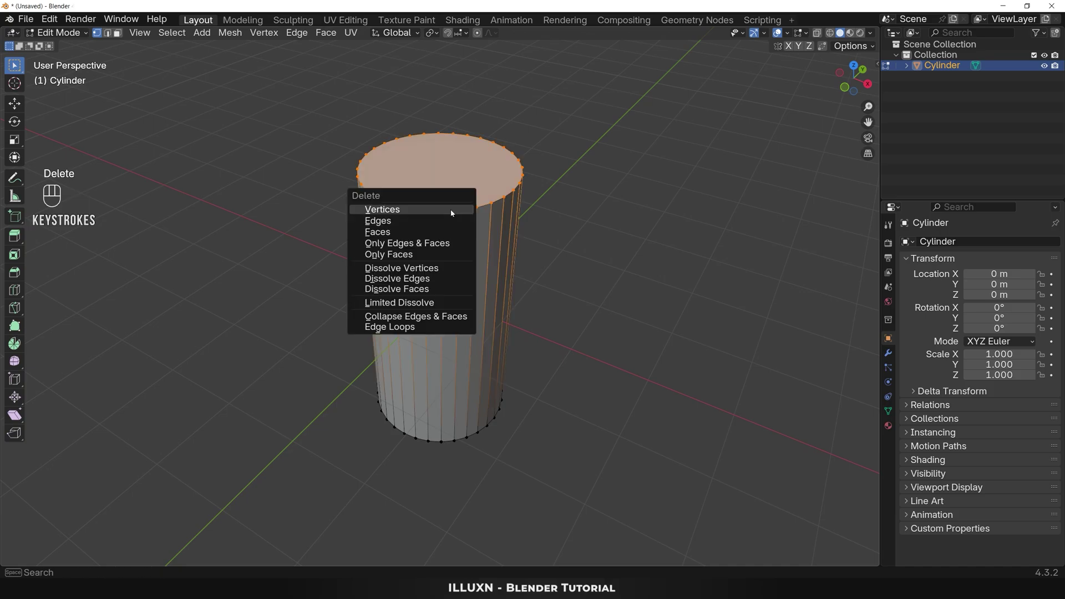
click(404, 233)
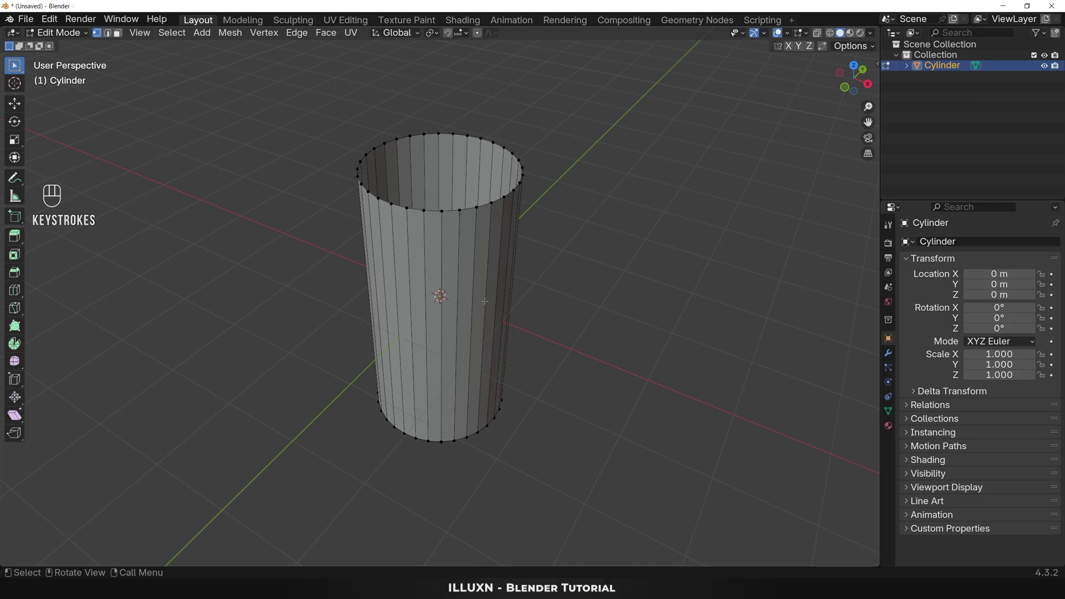
key(Tab)
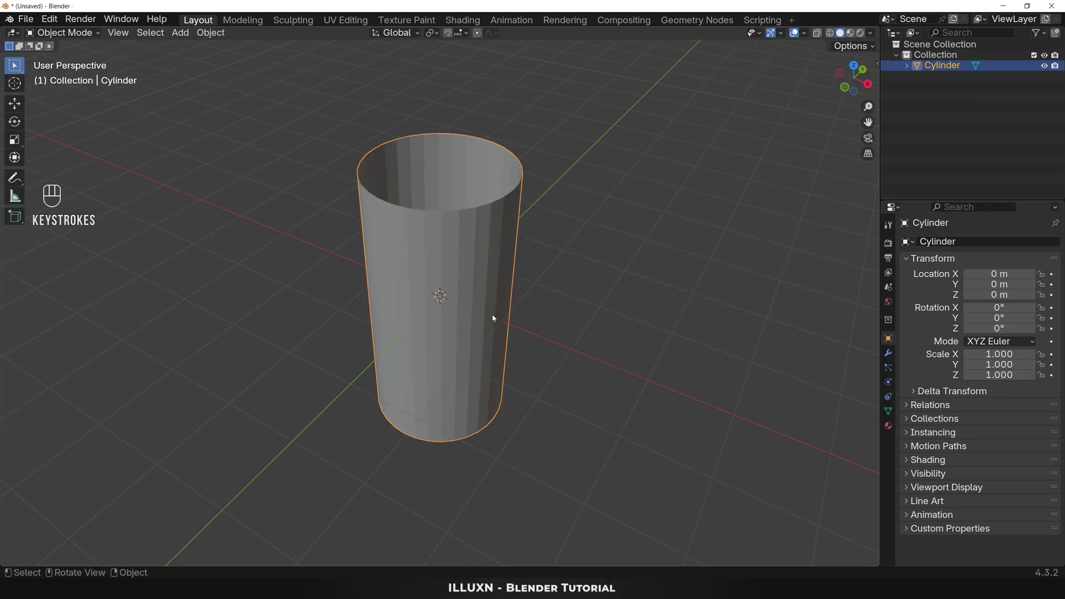
Step: Add a Solidify modifier to the open cylinder
click(888, 353)
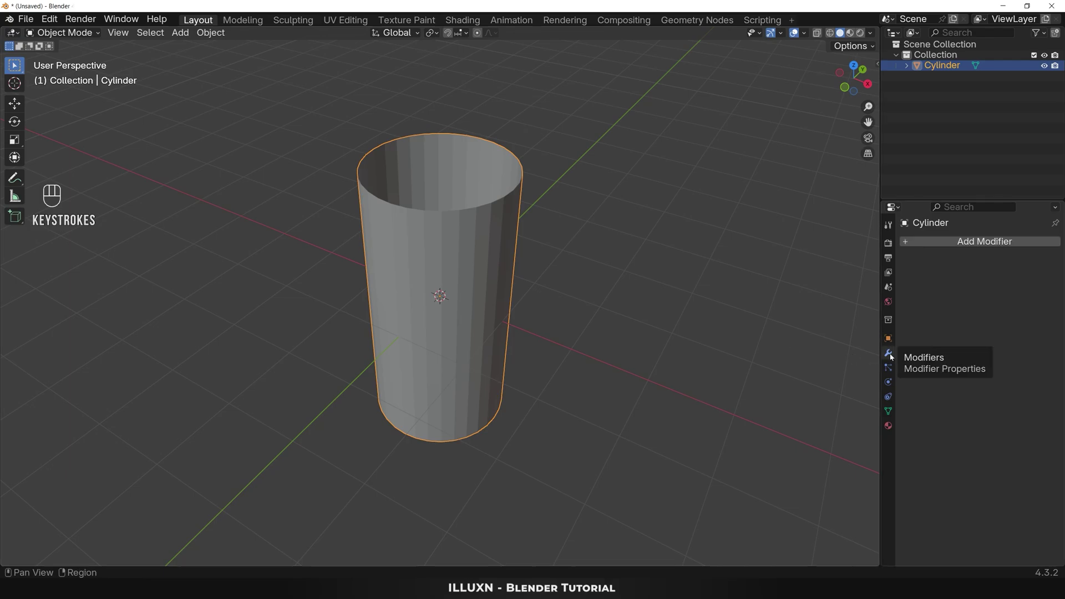
click(970, 243)
mouse_move(943, 279)
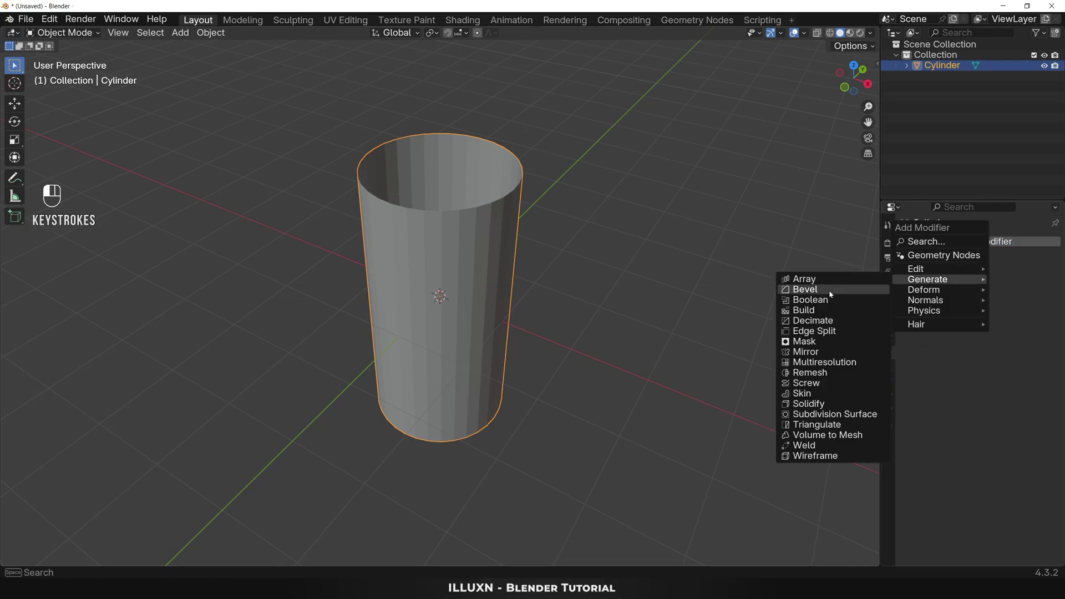
click(815, 404)
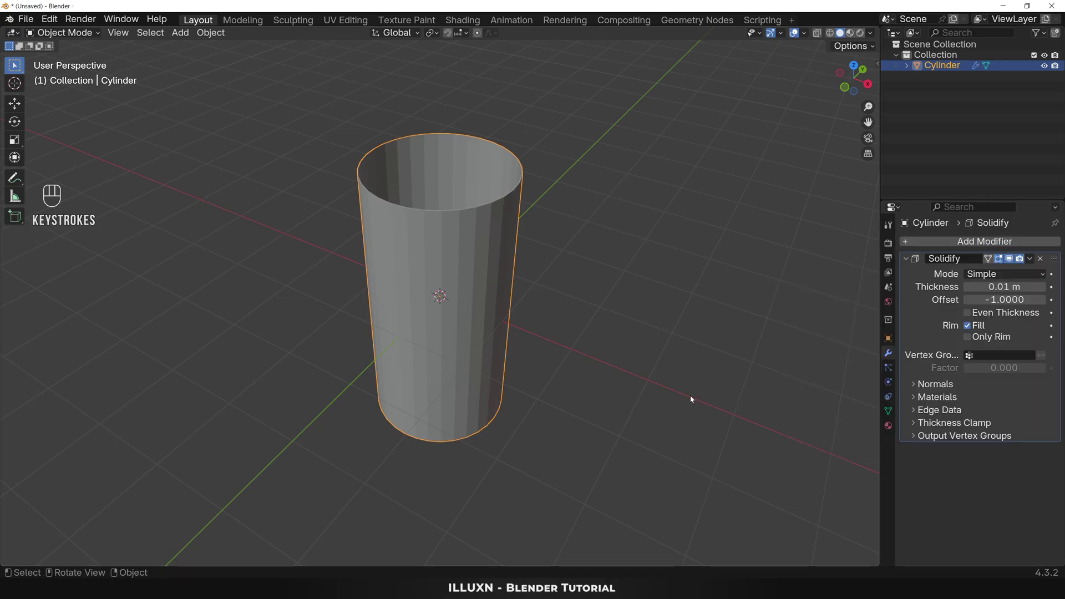
Step: Set Solidify thickness to 0.15 m with Even Thickness, then apply the modifier
key(grave)
click(632, 363)
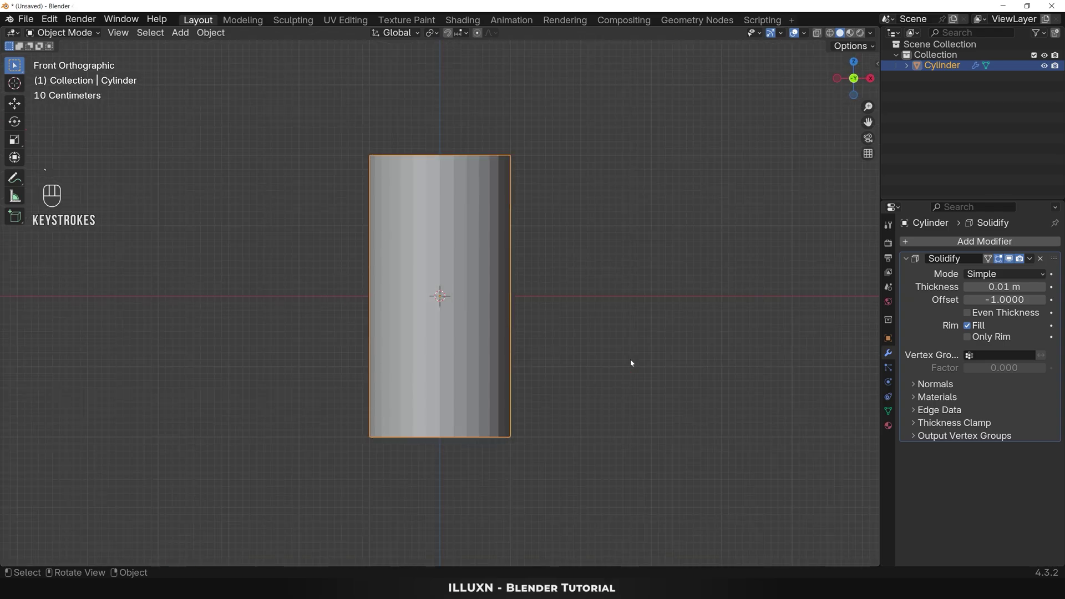
key(alt+z)
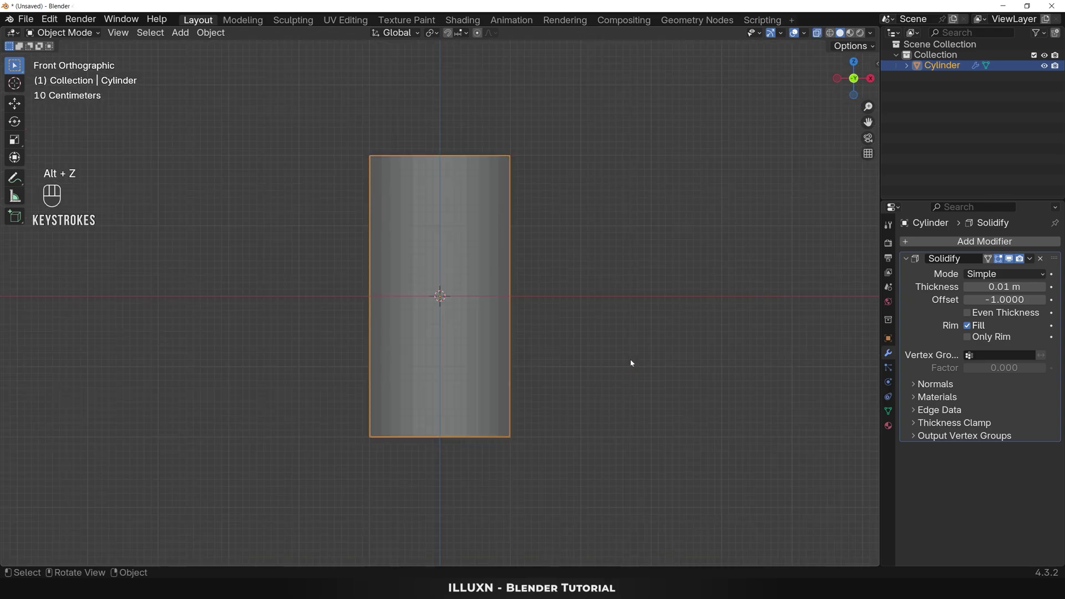
scroll(631, 363, up, 1)
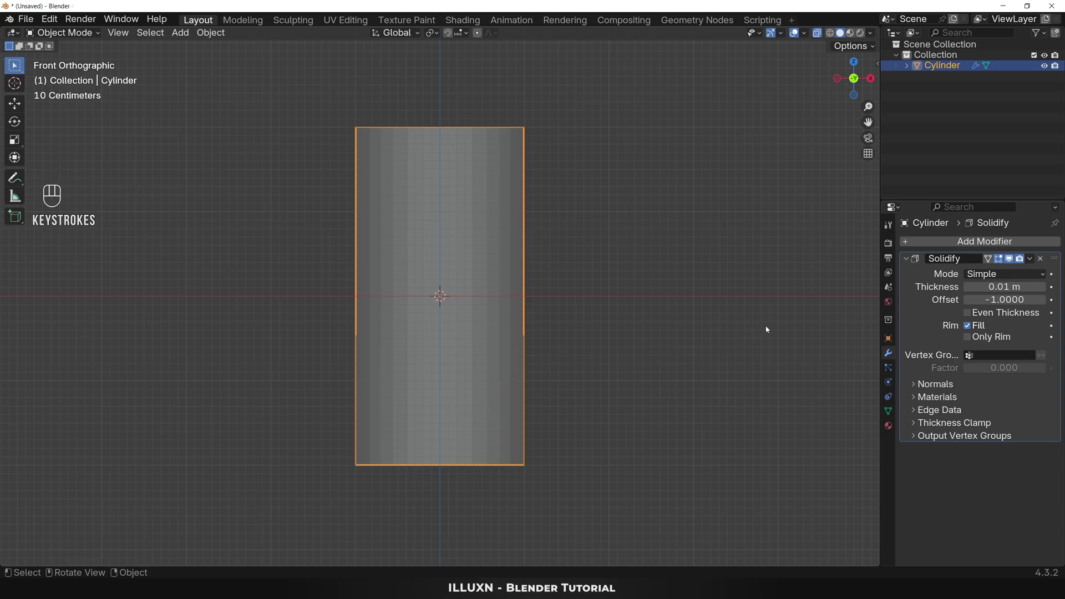
drag(983, 286, 1025, 286)
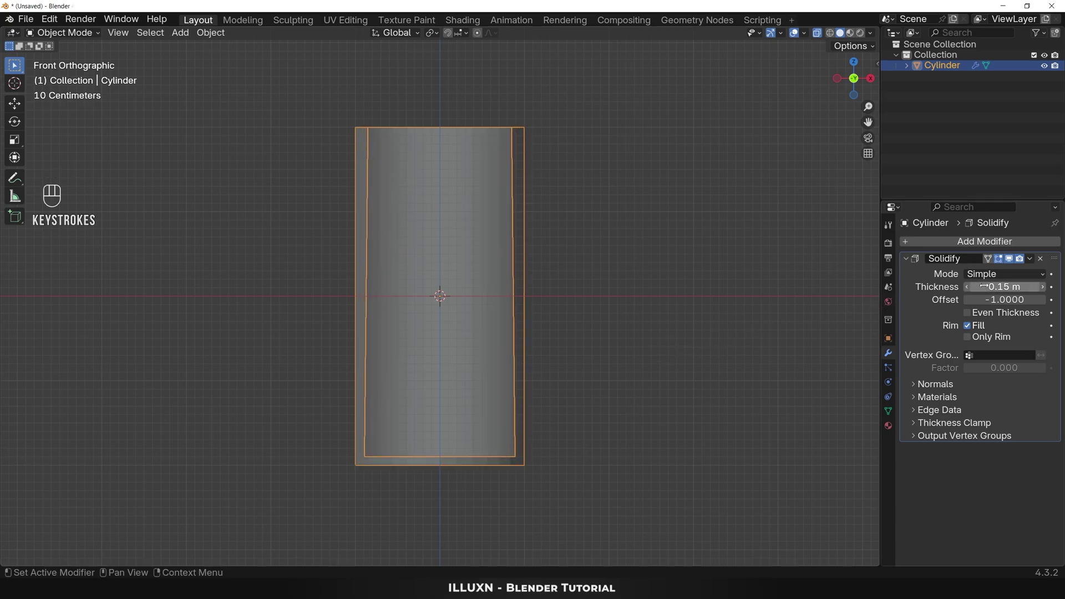
click(968, 312)
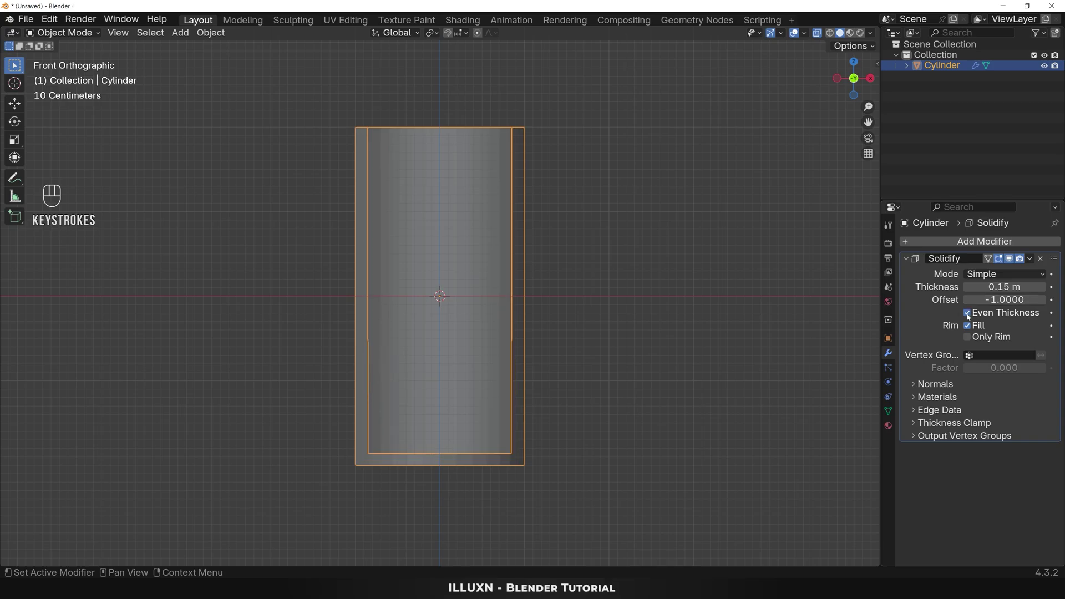
click(1029, 259)
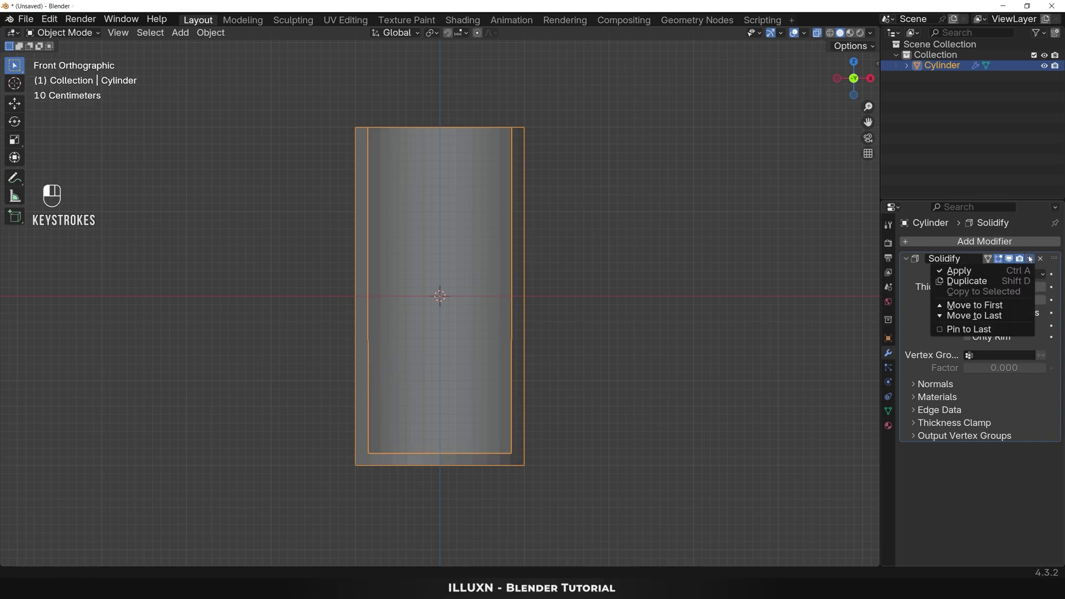
click(965, 274)
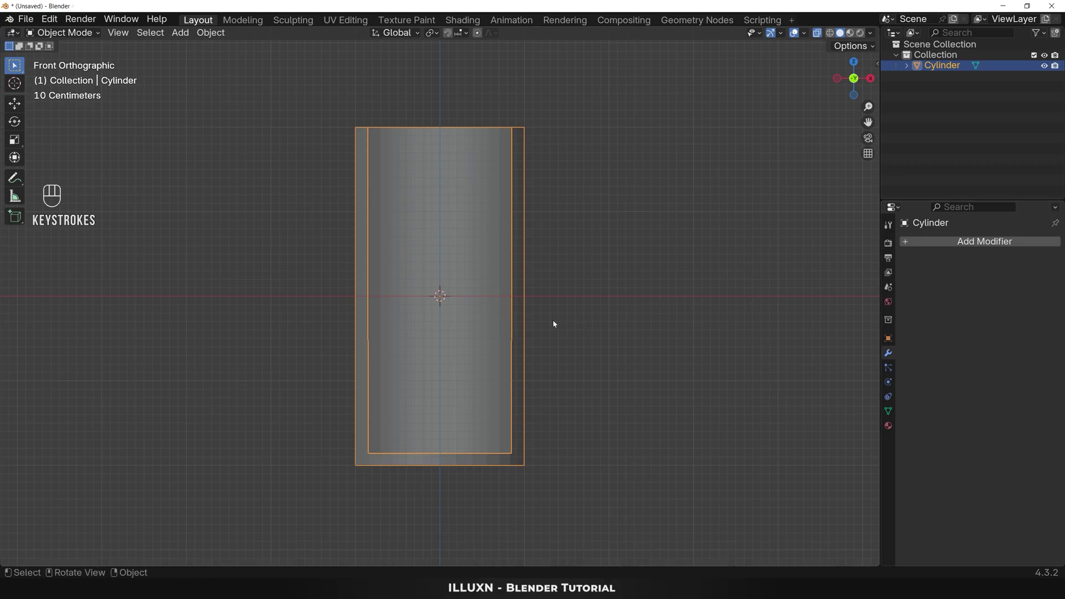
Step: Add a loop cut around the glass and slide it up near the rim
key(Tab)
scroll(553, 320, up, 2)
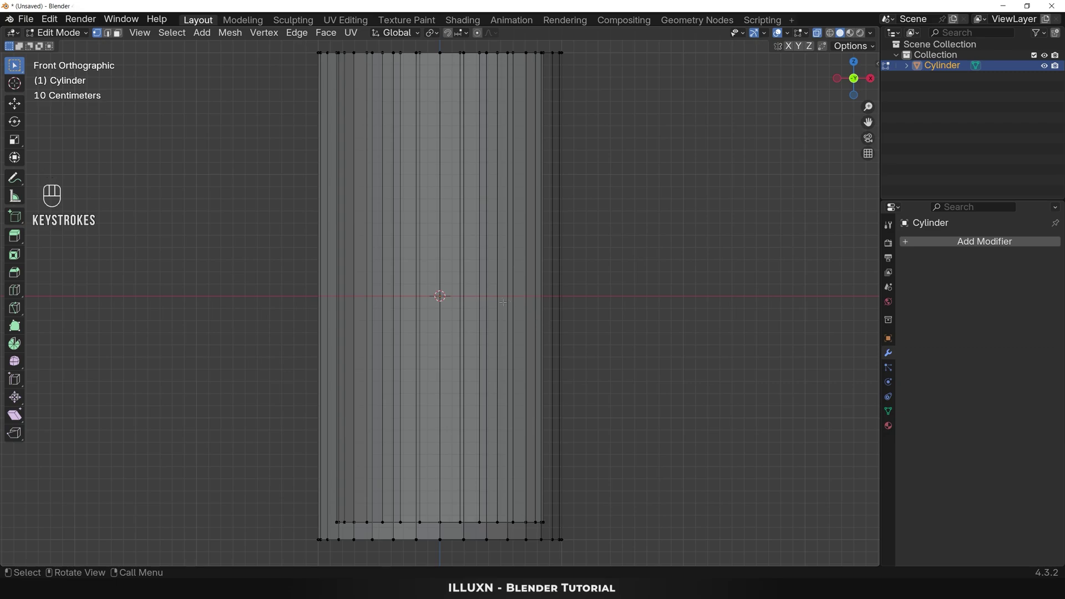
key(ctrl)
key(ctrl+r)
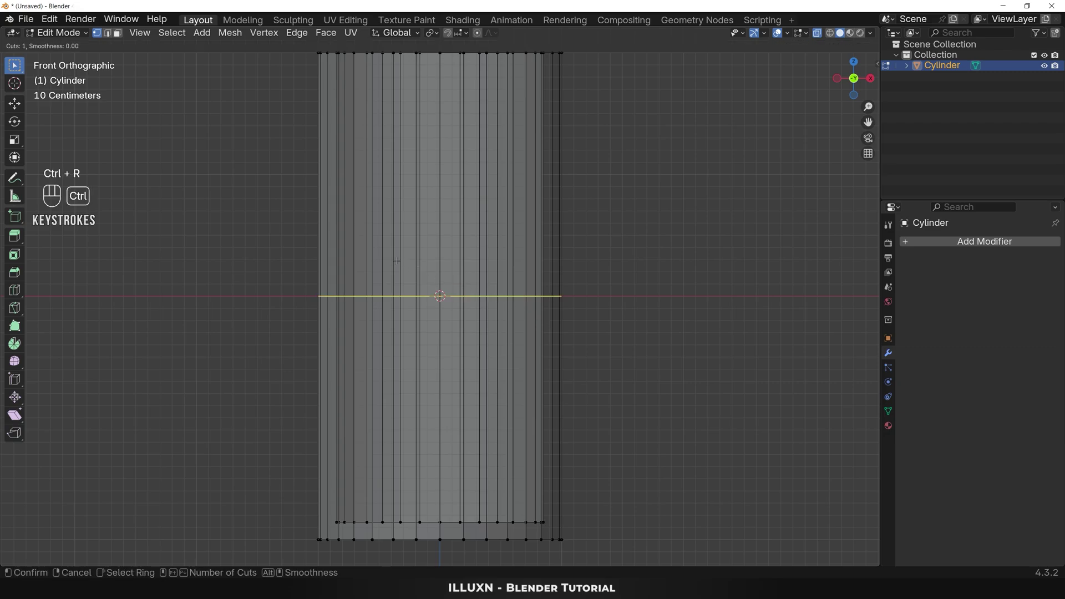
click(361, 264)
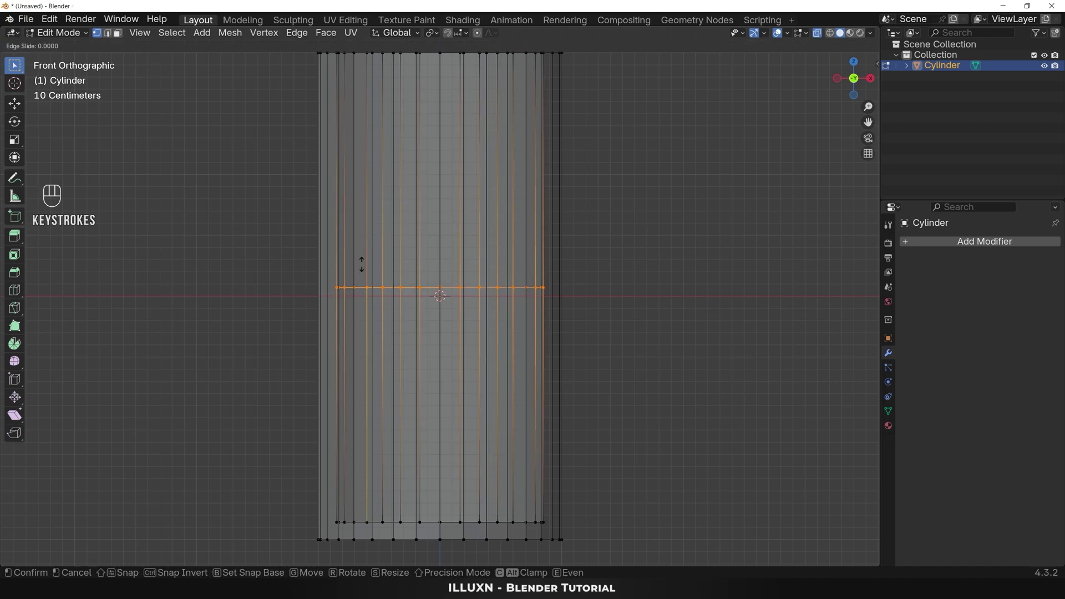
key(ctrl)
drag(356, 94, 356, 76)
click(356, 76)
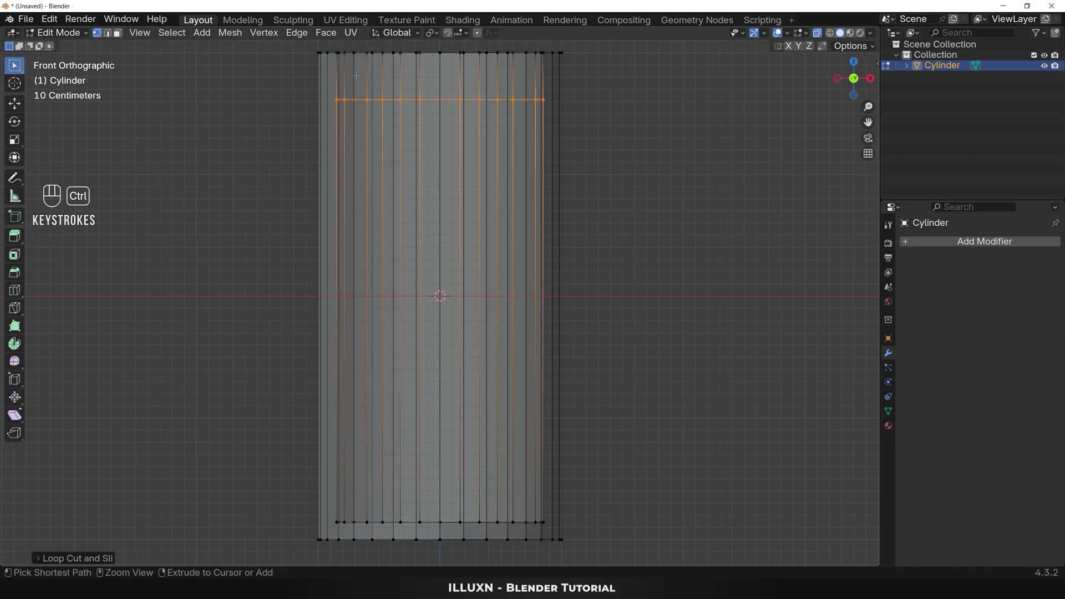
Step: Turn off X-ray and orbit to look into the open top
key(alt)
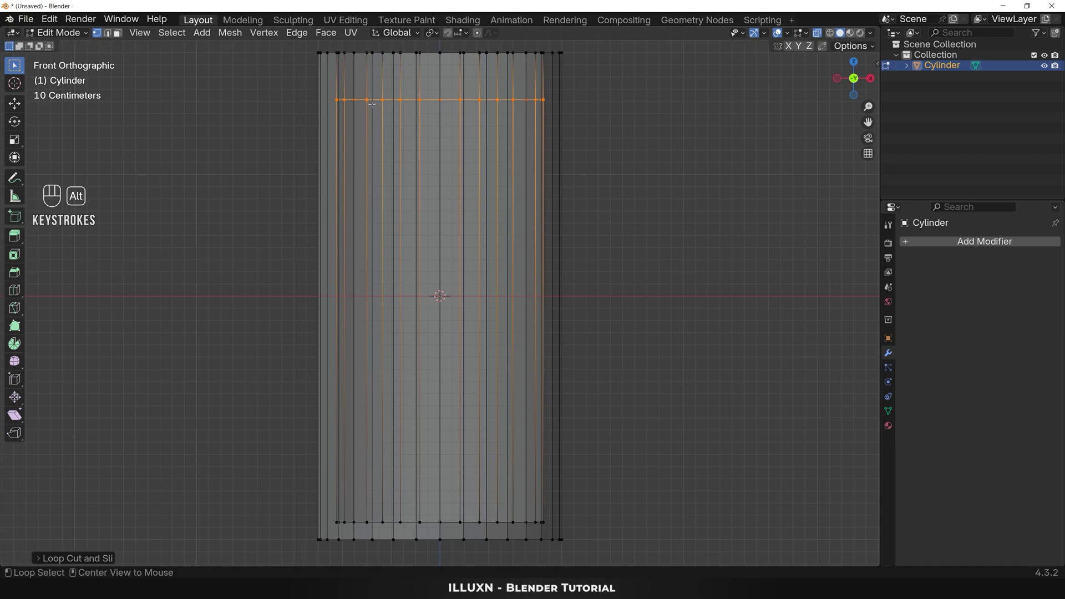
key(alt+z)
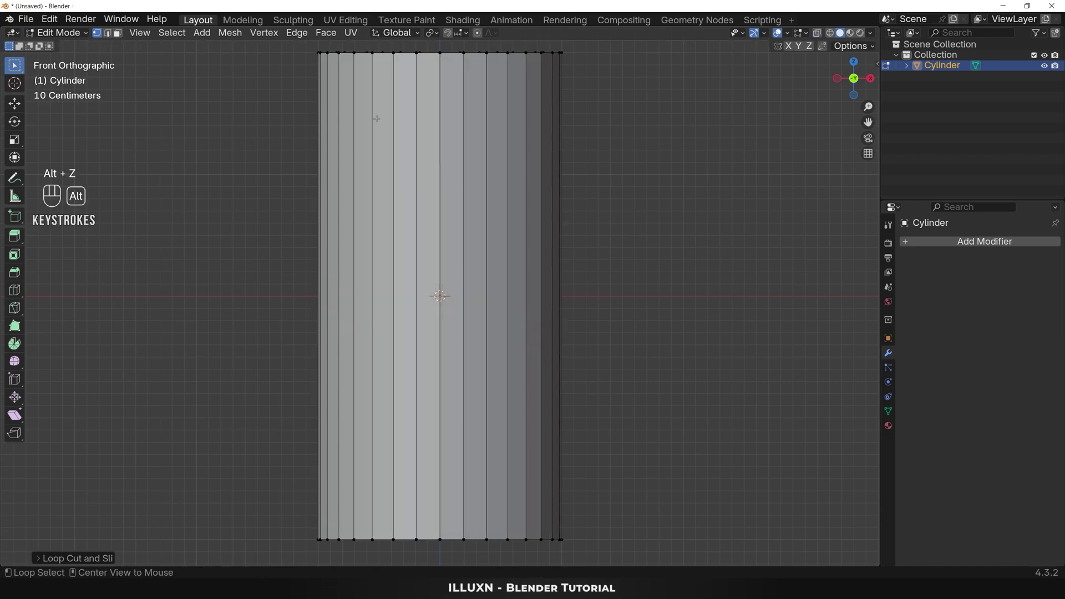
scroll(655, 267, down, 2)
middle_drag(655, 268, 607, 369)
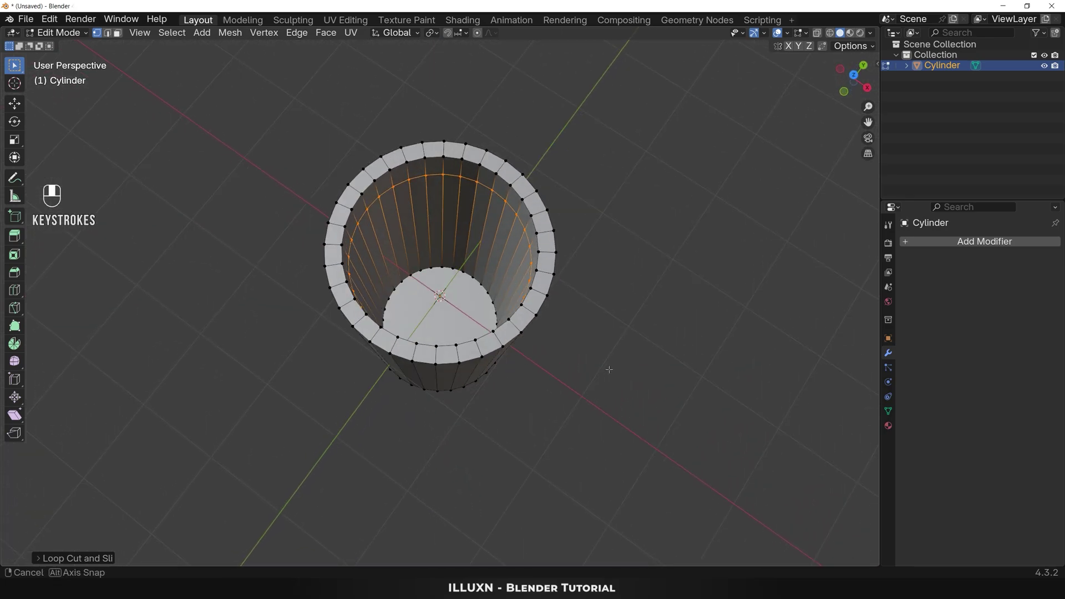
Step: In face select mode, select the inner wall face ring plus the inner floor face
key(3)
scroll(608, 369, up, 1)
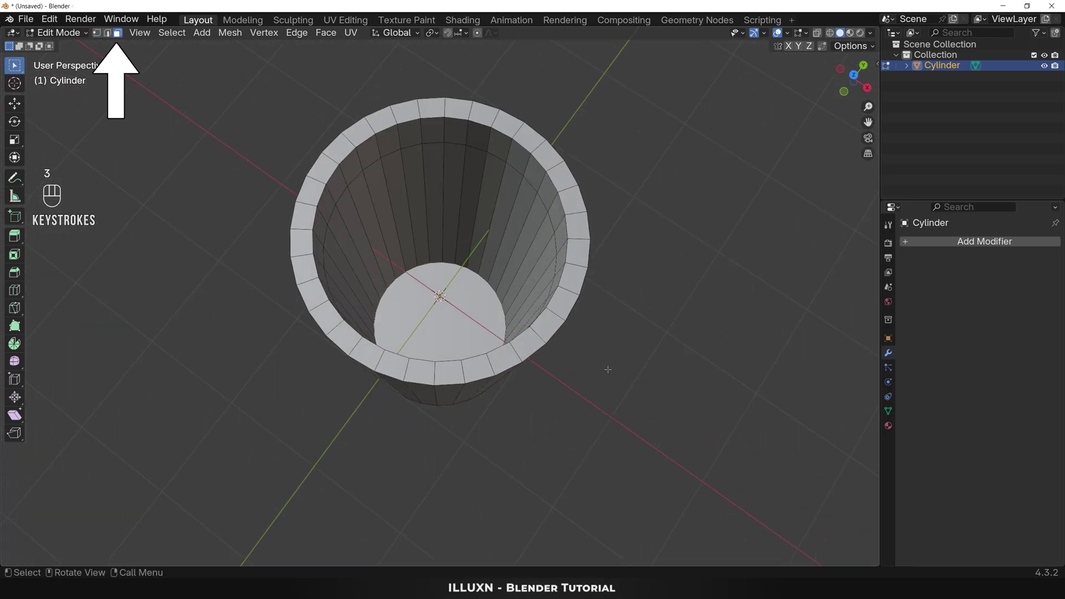
alt+click(491, 195)
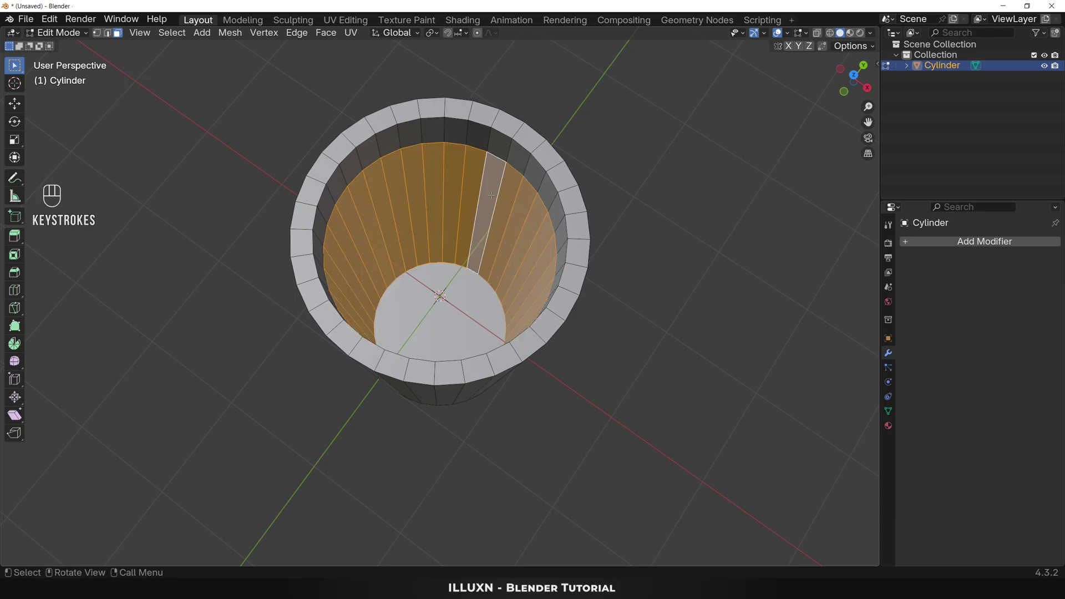
shift+click(435, 277)
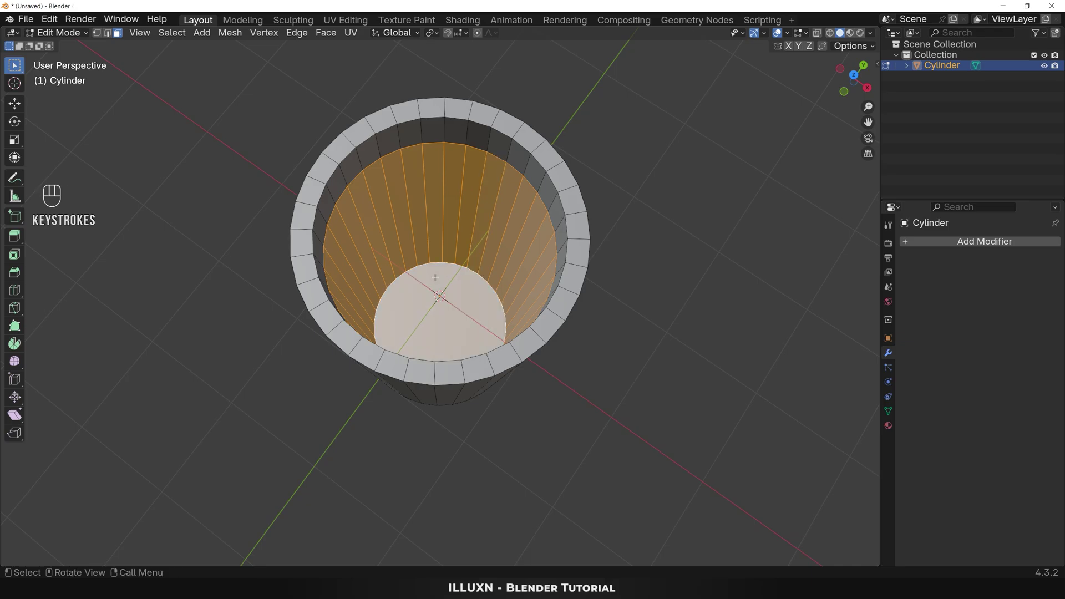
Step: Create a material named LIQUID, then invert the selection to the rim and outer wall
click(887, 426)
click(983, 286)
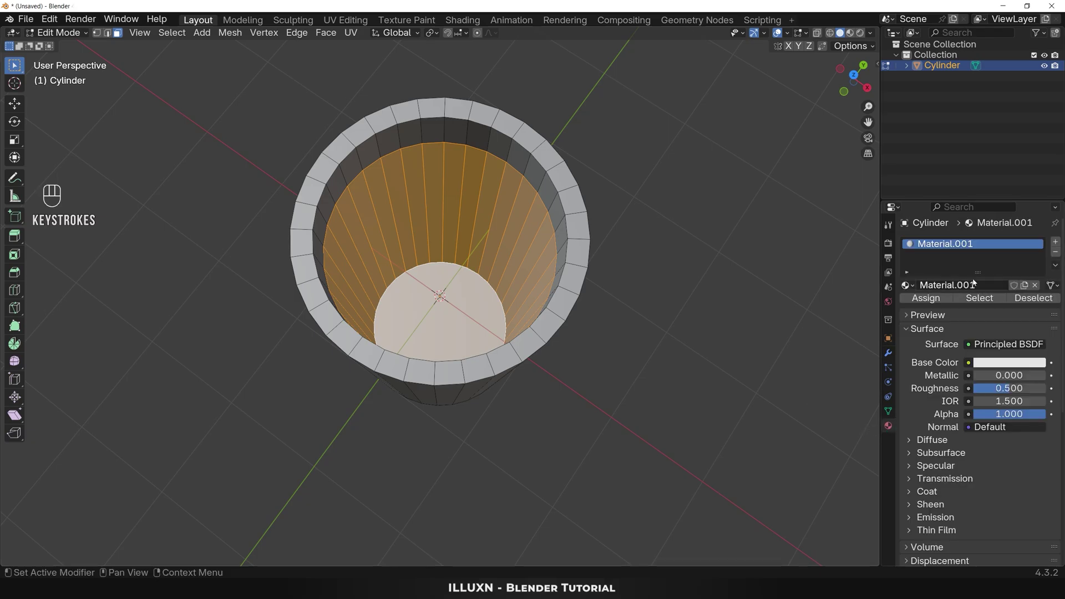
double_click(943, 244)
text(LIQUID)
key(Return)
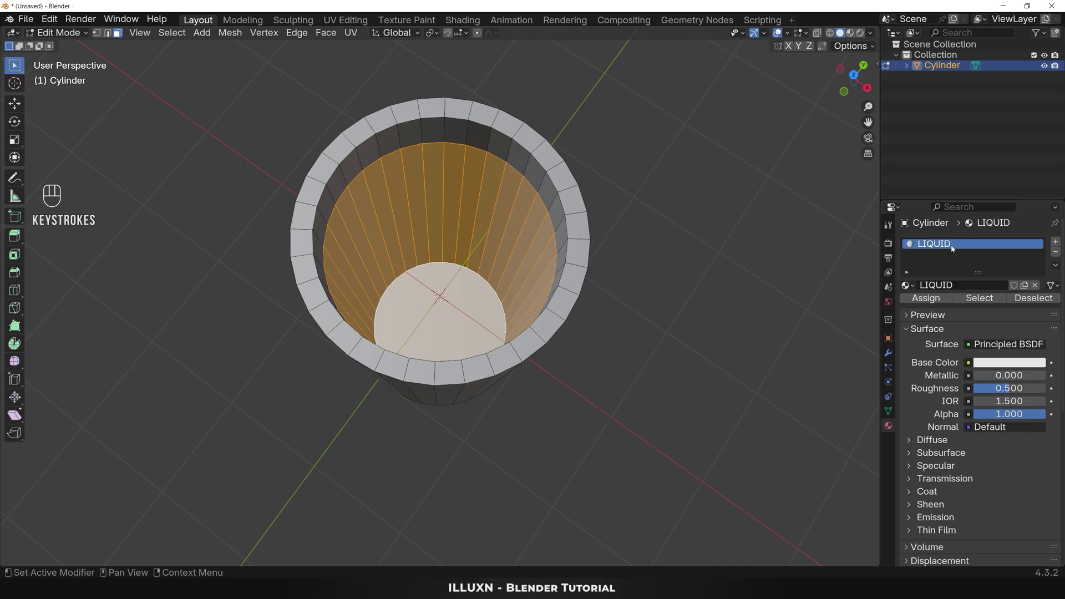
key(ctrl+i)
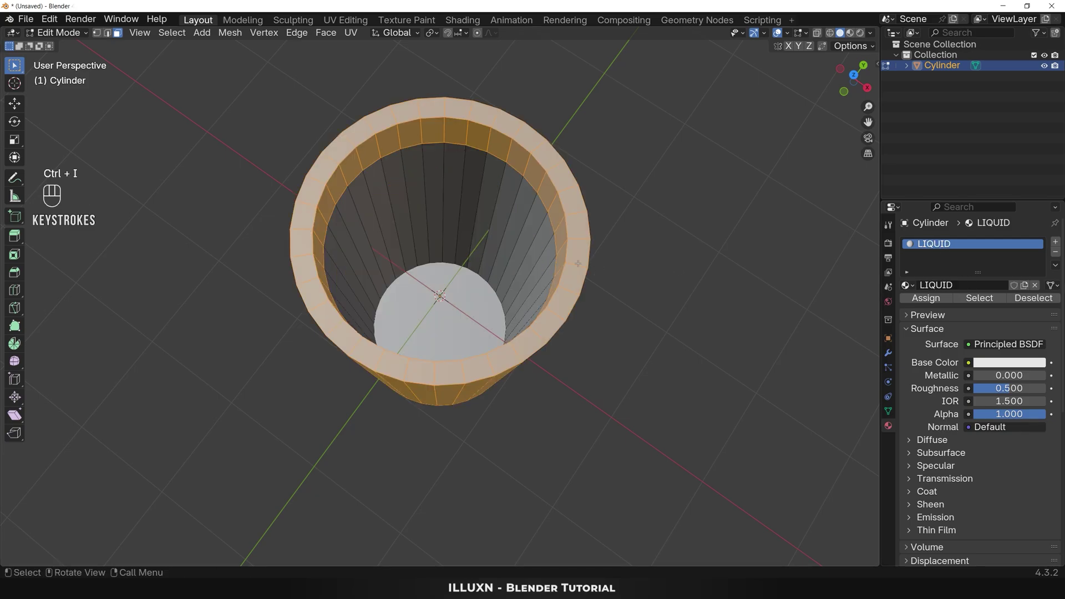
middle_drag(579, 265, 649, 343)
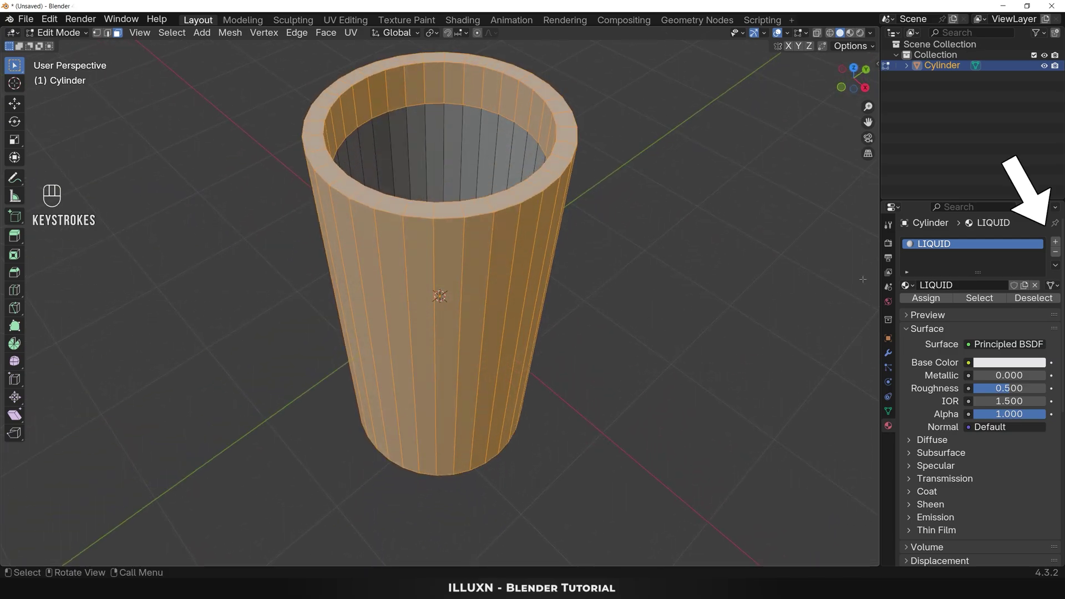
Step: Add a second material named GLASS and assign it to the selected outer faces
click(1055, 242)
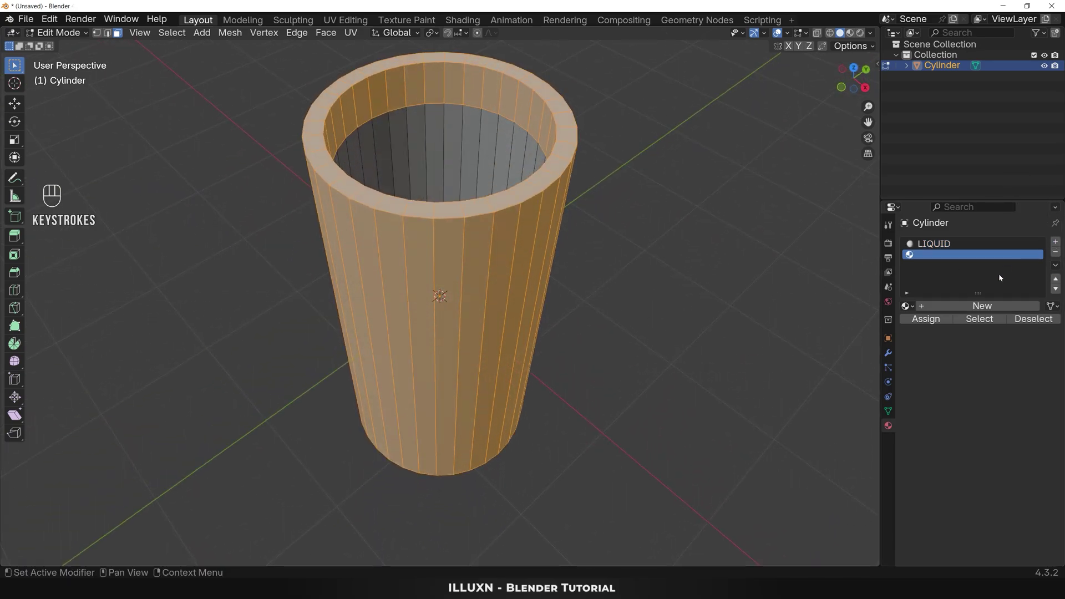
click(974, 305)
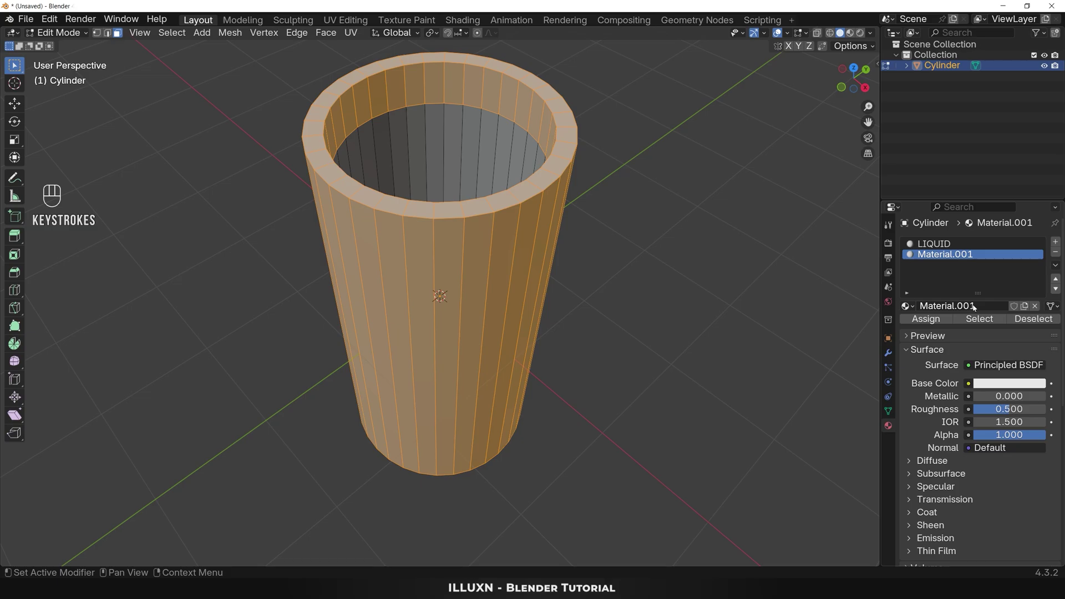
double_click(945, 254)
text(GLA)
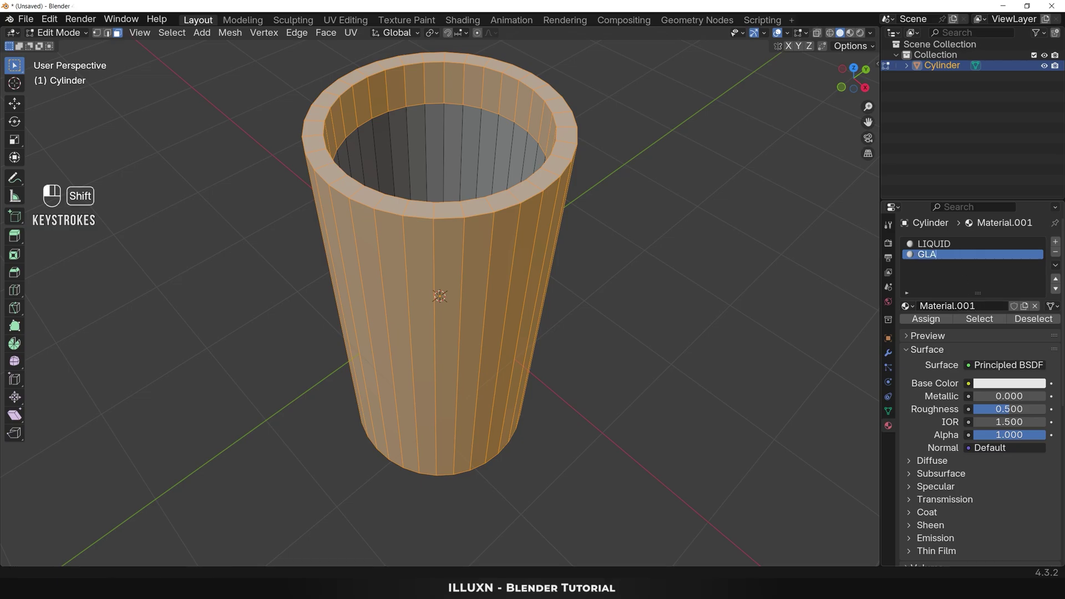
text(SS)
key(Return)
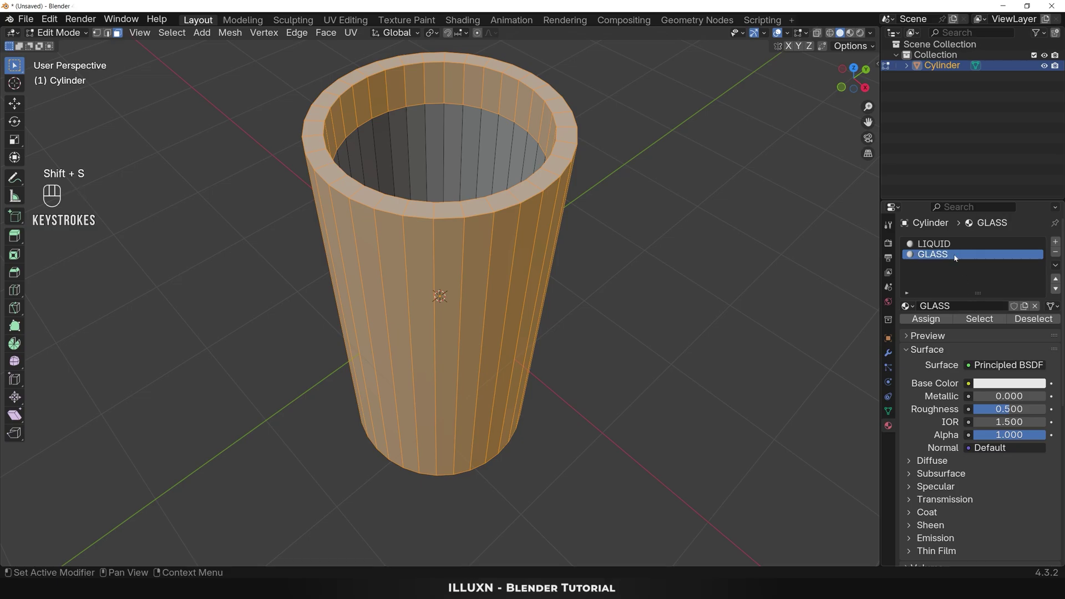
click(933, 320)
Step: Deselect all and view the cup from the front in vertex mode with X-ray on
click(655, 333)
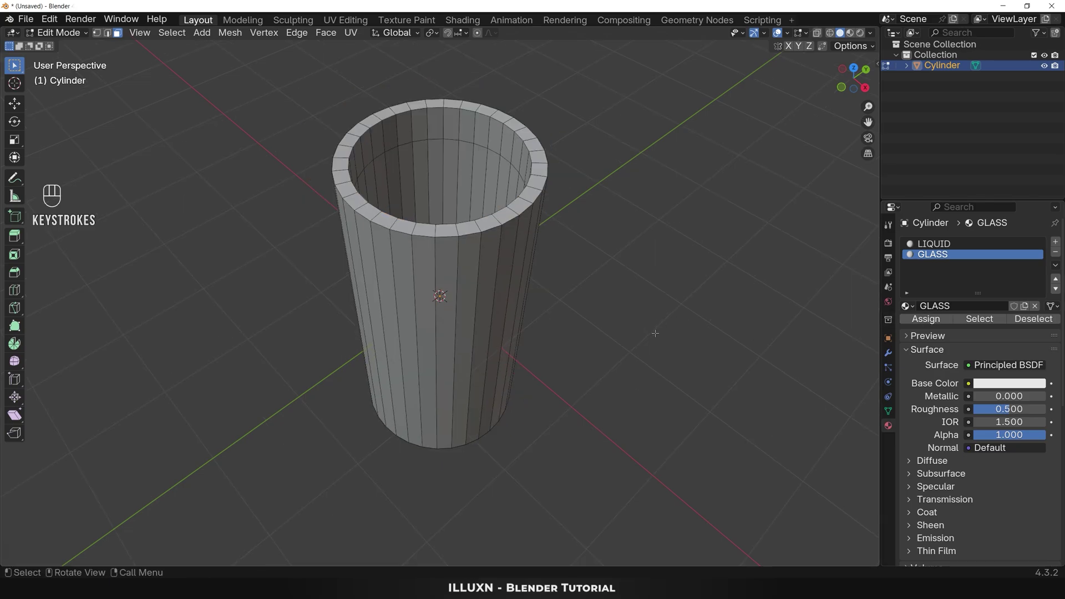
key(grave)
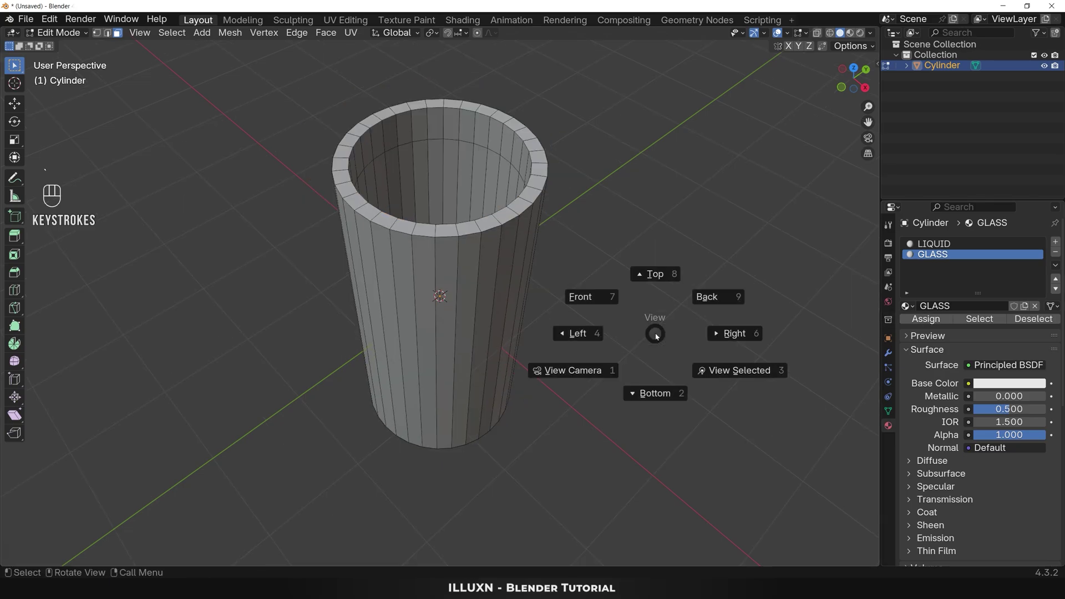
click(614, 300)
key(1)
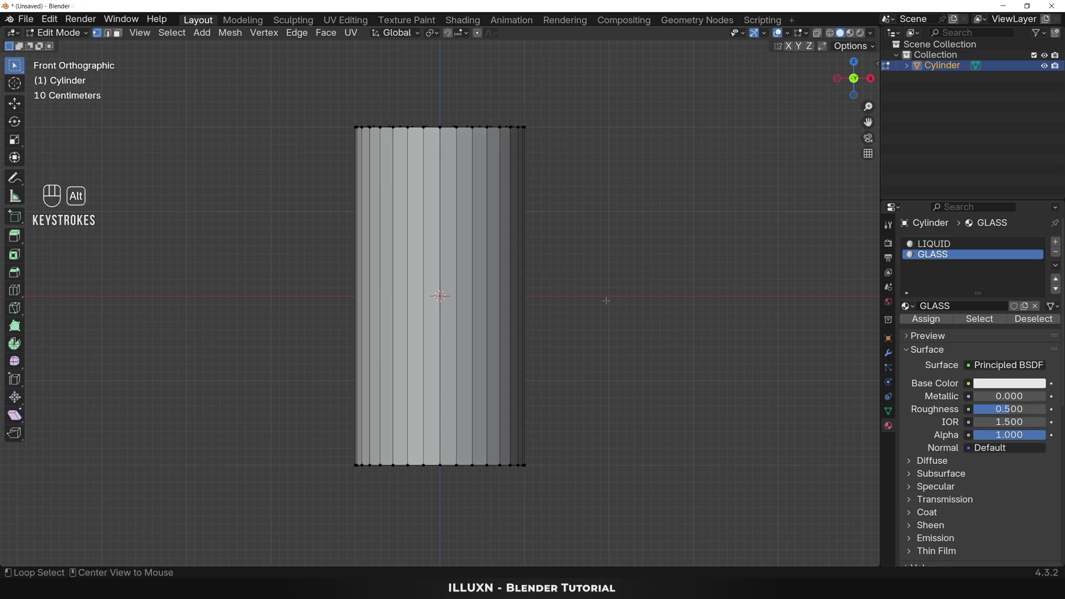
key(alt+z)
scroll(616, 328, up, 2)
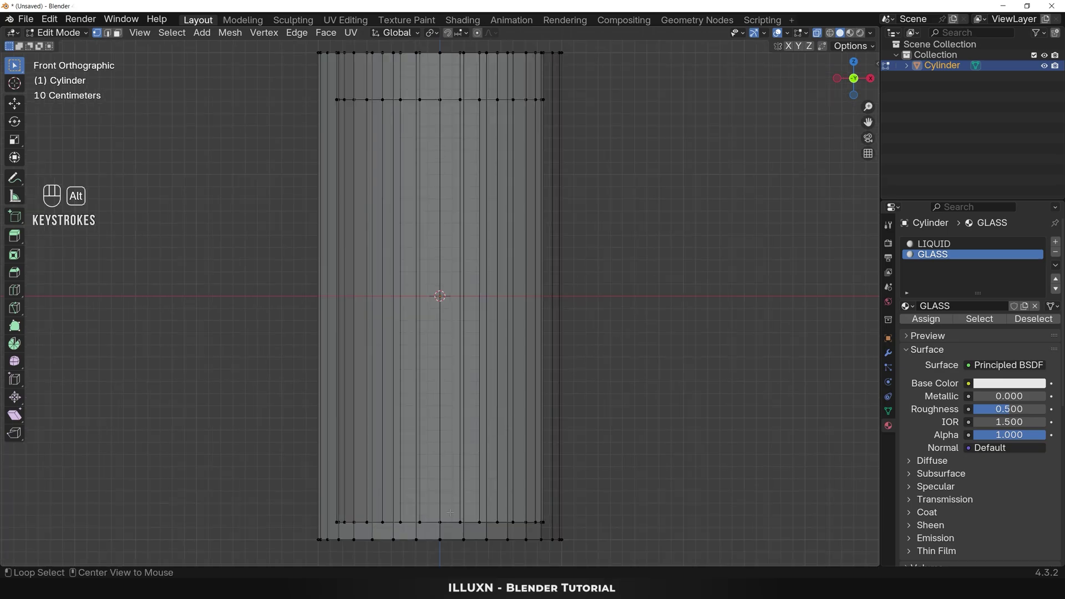
Step: Bevel the inner bottom edge loop into a rounded 5-segment bowl
alt+click(449, 521)
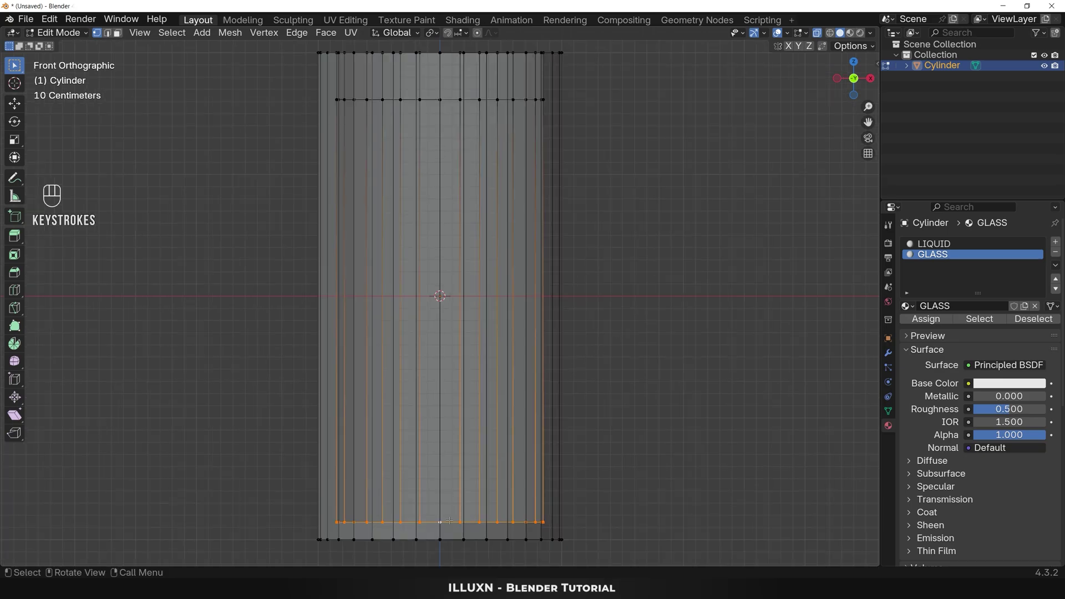
key(ctrl+b)
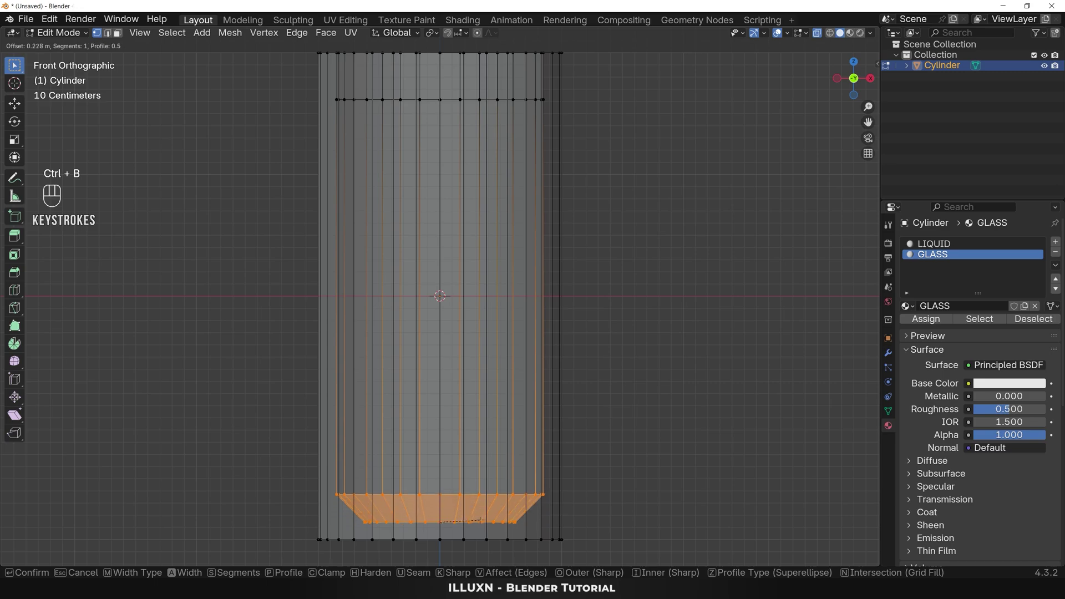
scroll(538, 520, up, 4)
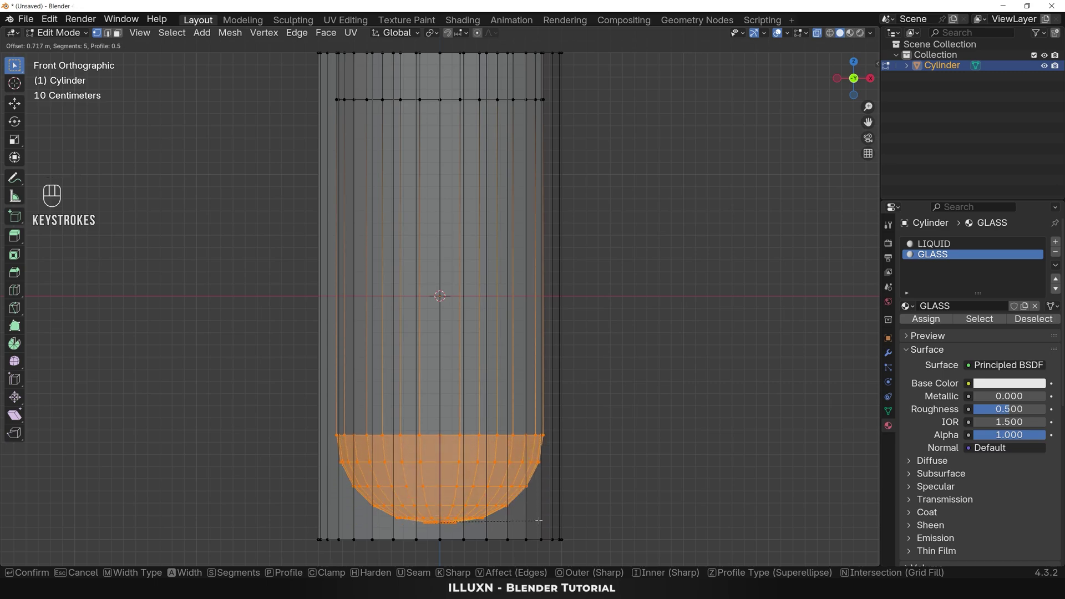
click(538, 521)
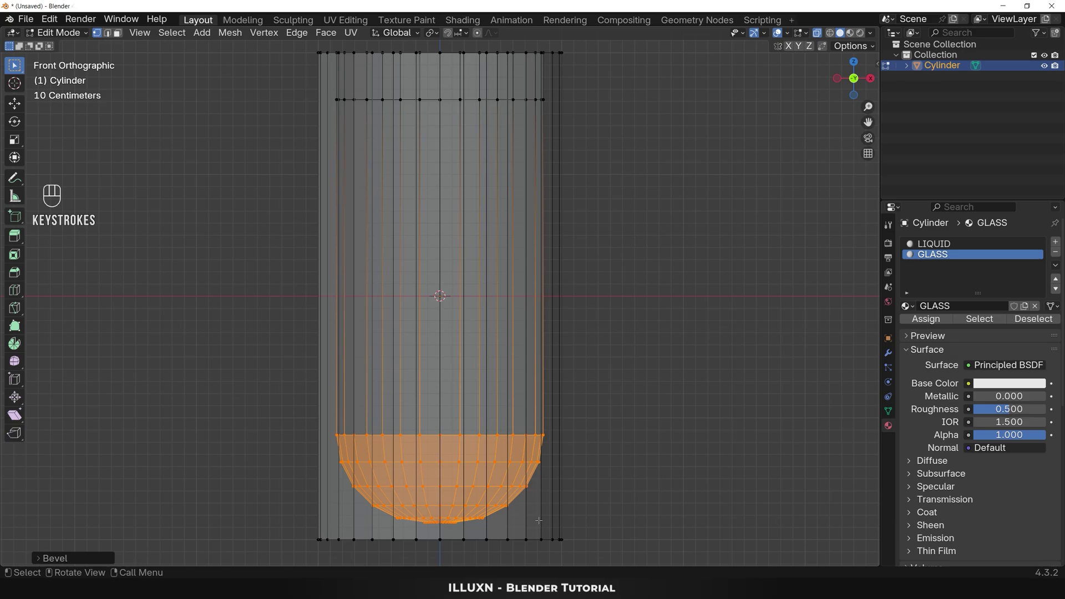
Step: Raise the rounded inner bottom 0.4 m along Z and deselect it
key(g)
key(z)
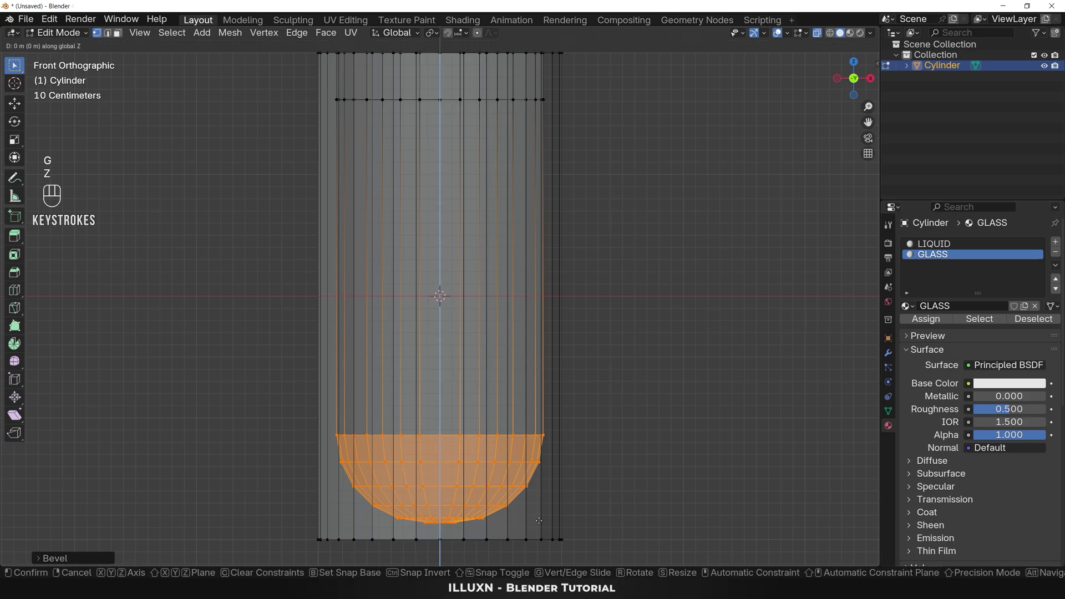
key(ctrl)
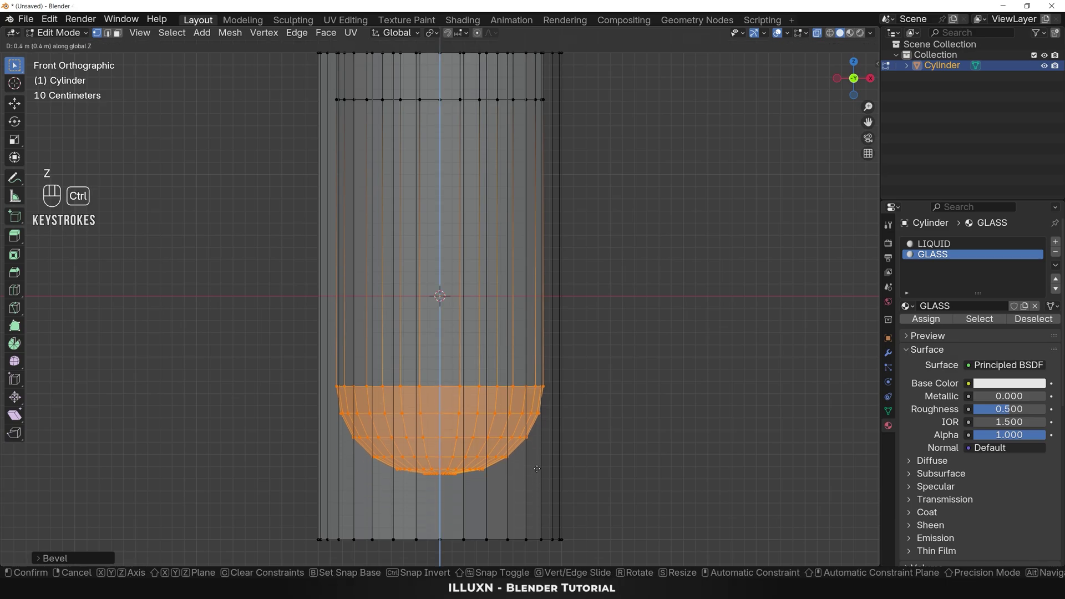
click(536, 450)
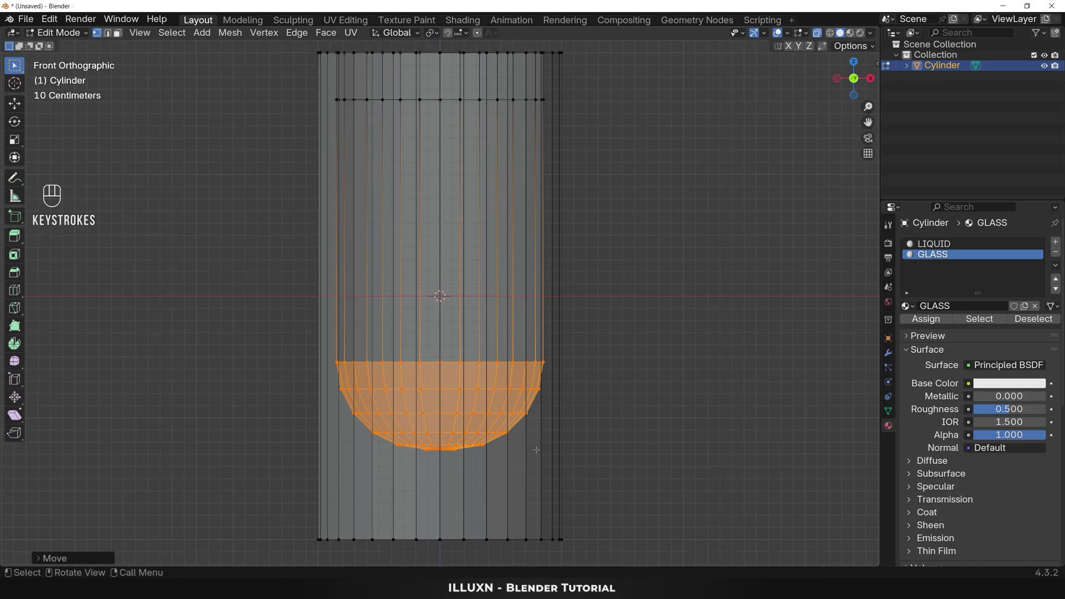
key(alt+a)
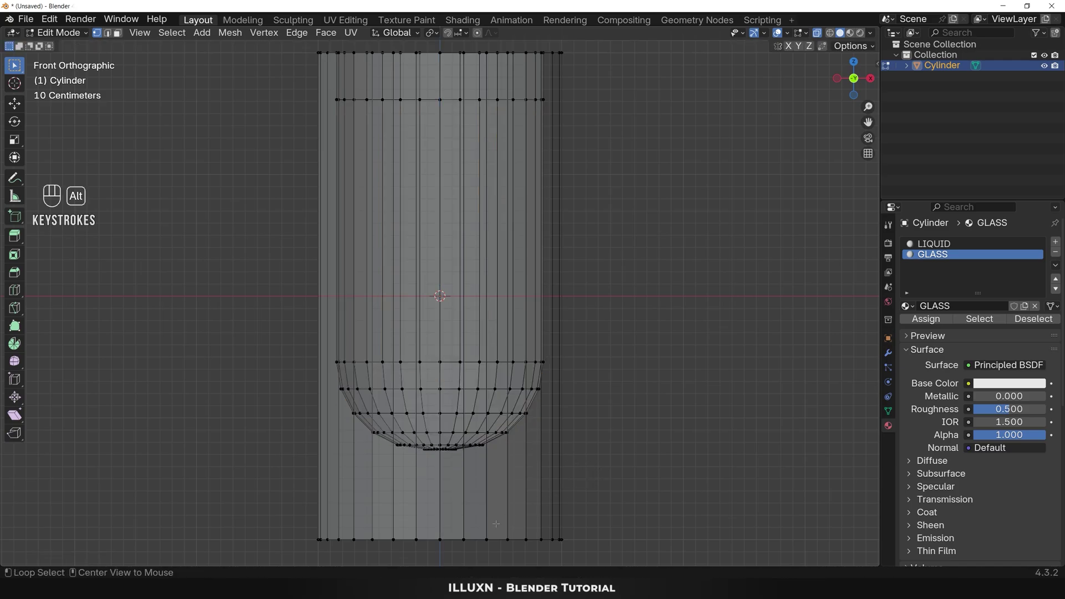
Step: Bevel the outer bottom edge loop 0.125 m with 5 segments and turn off X-ray
alt+click(477, 538)
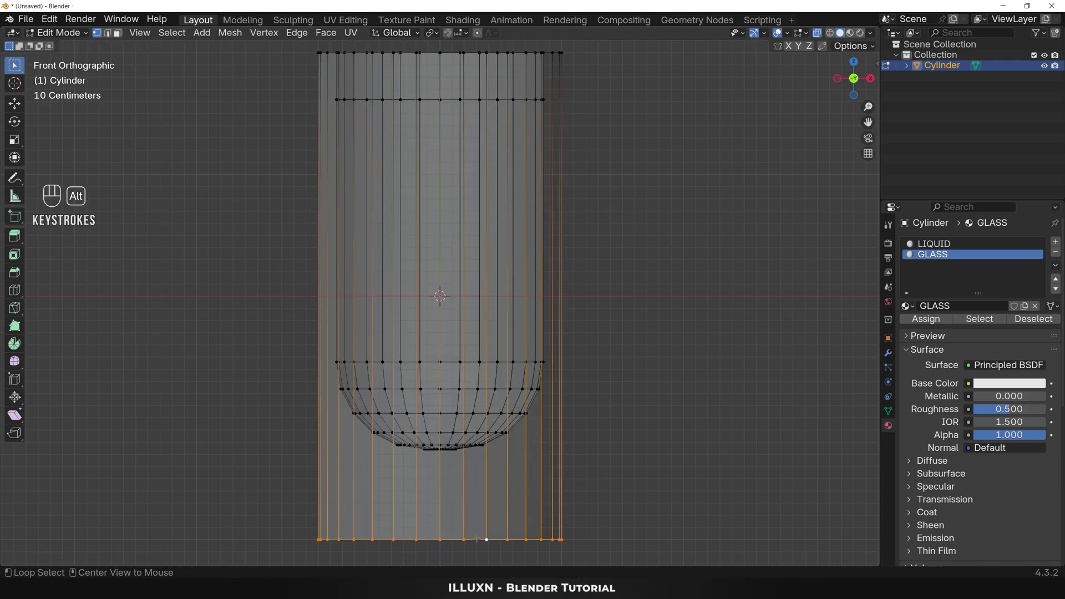
key(ctrl+b)
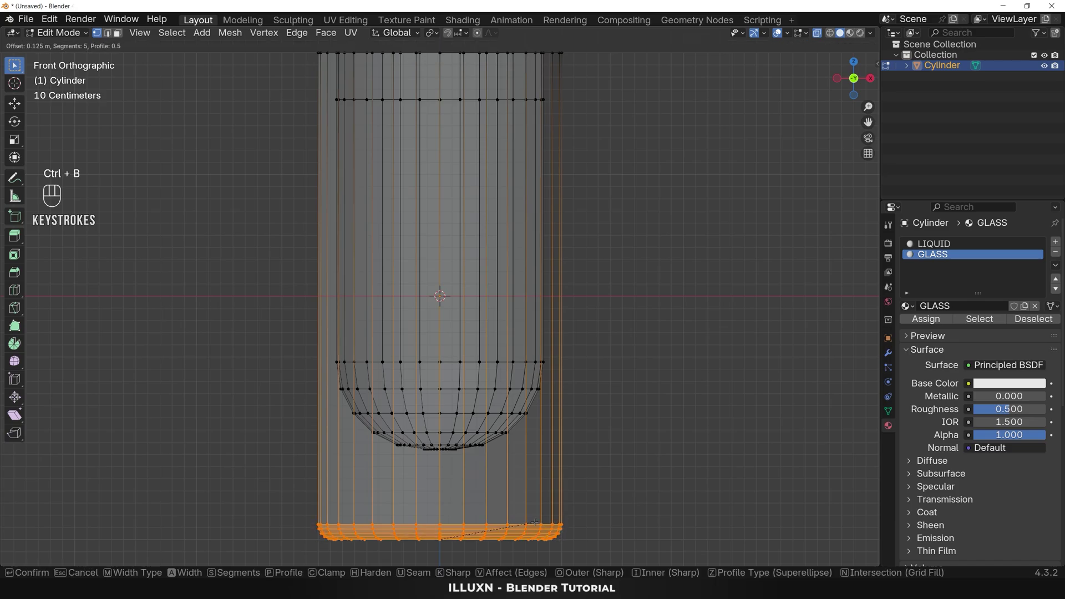
click(536, 522)
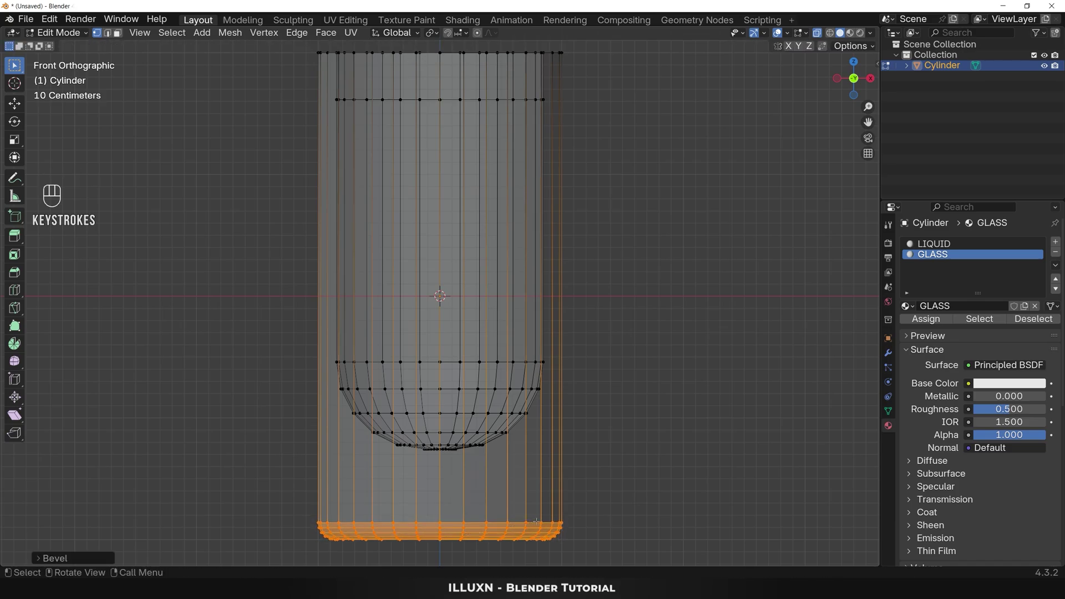
key(alt)
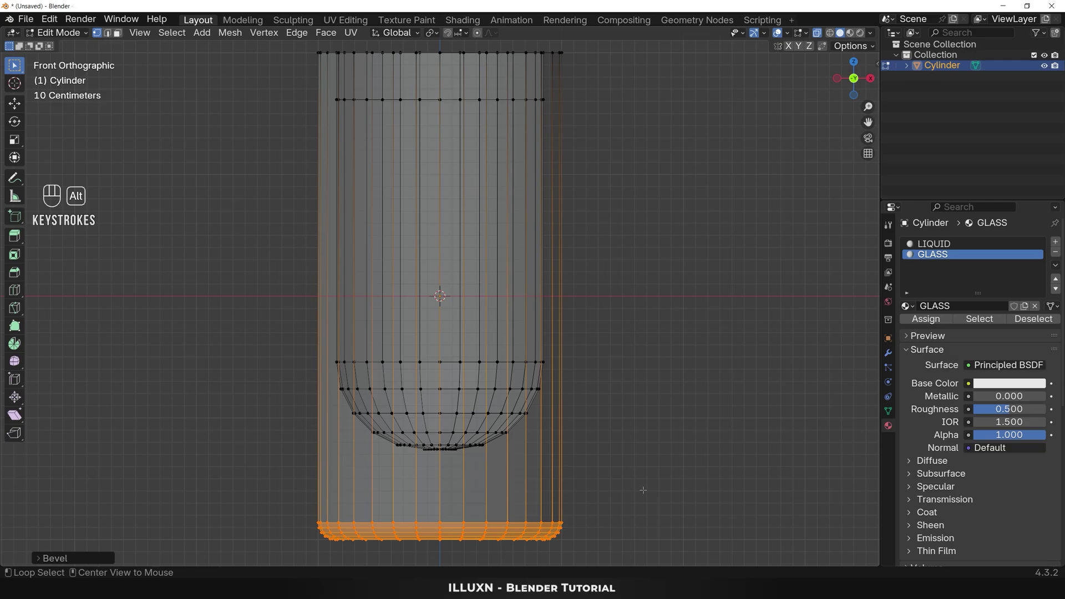
key(alt+z)
click(649, 461)
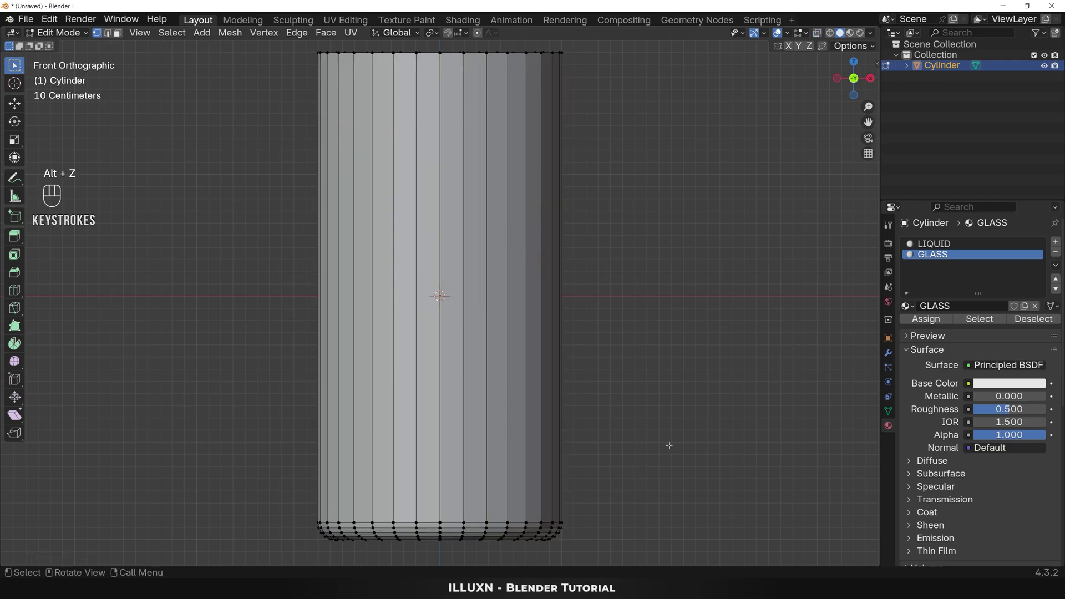
scroll(669, 445, down, 2)
Step: Bevel the outer edge loop of the cylinder's top rim
middle_drag(650, 378, 615, 443)
scroll(616, 444, up, 2)
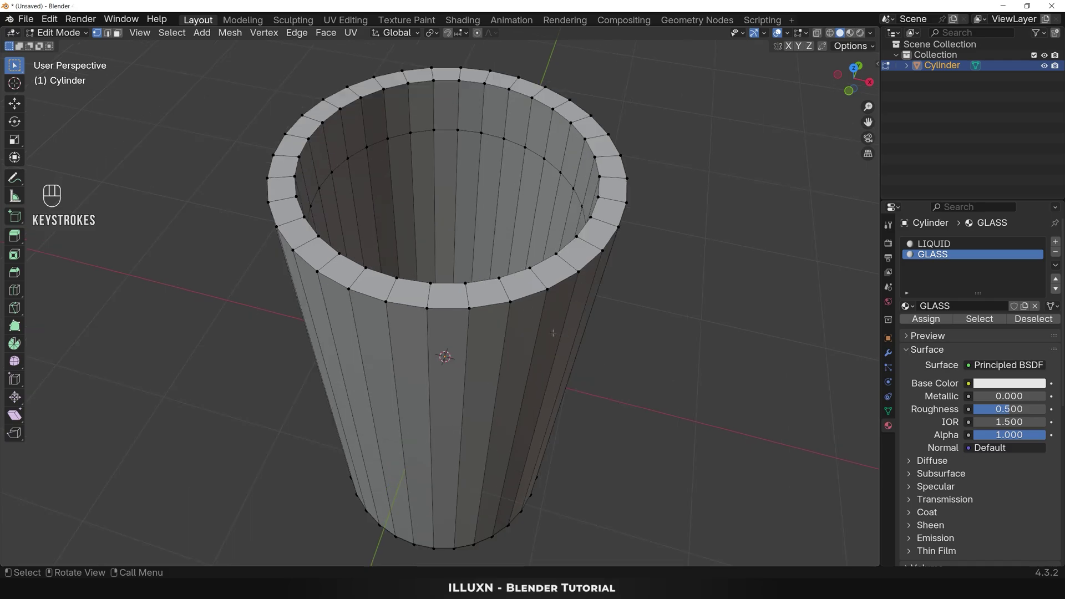
alt+click(489, 303)
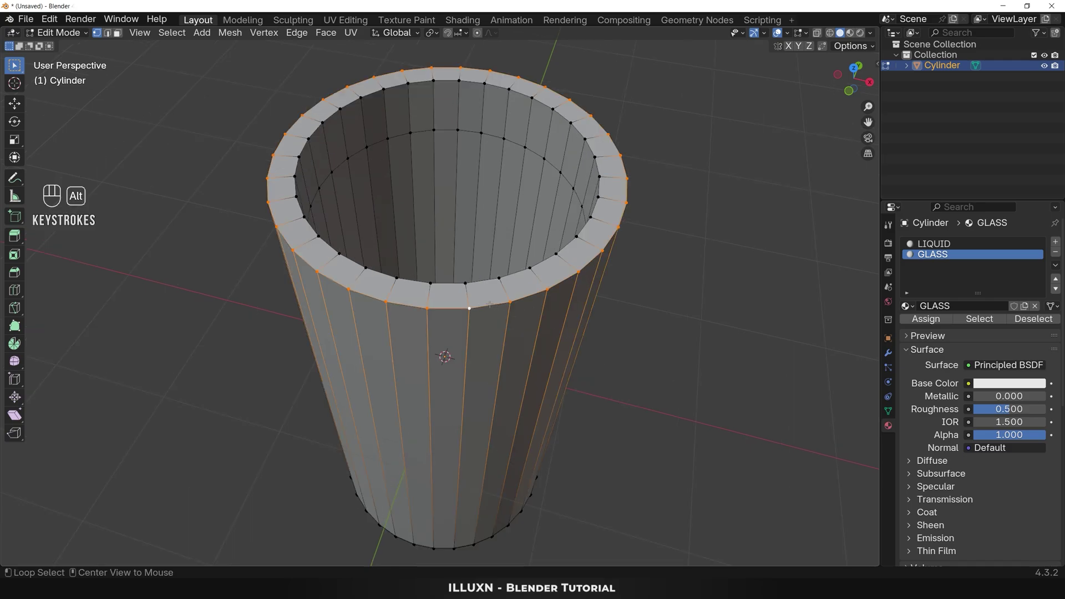
key(ctrl+b)
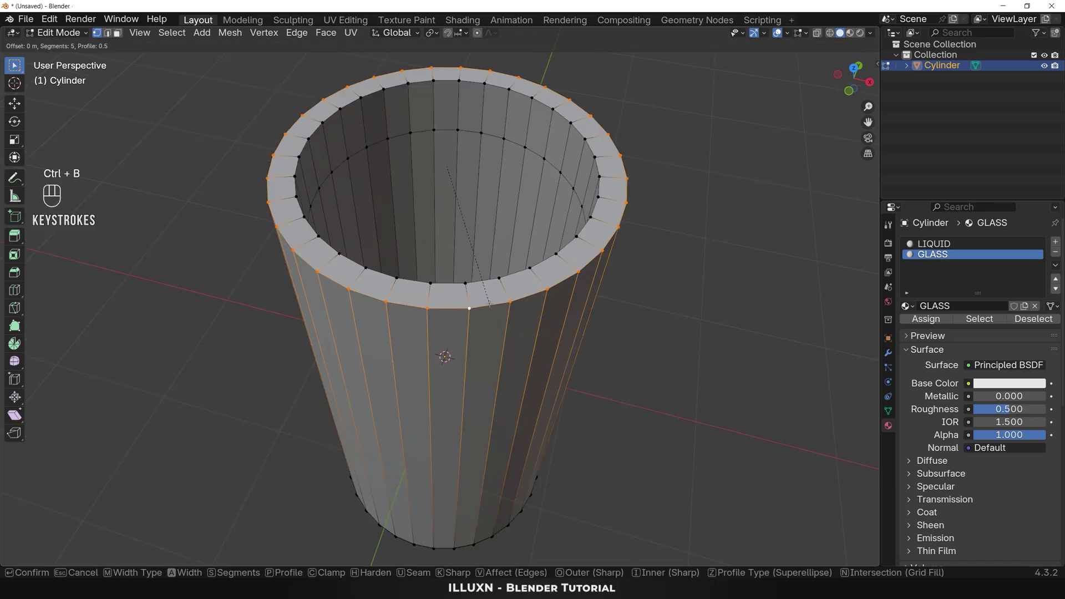
click(498, 318)
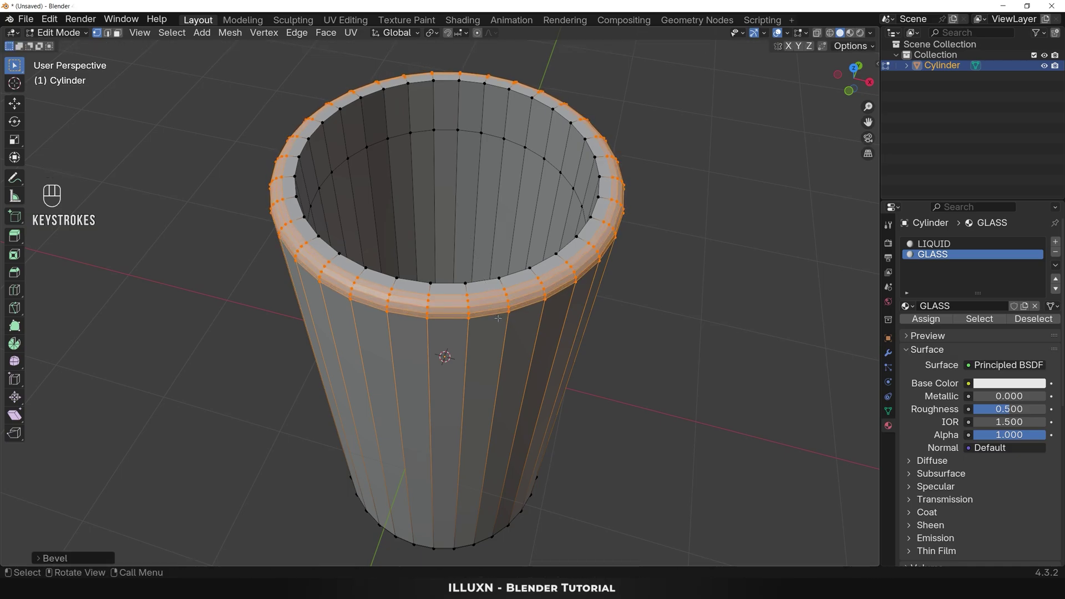
Step: Bevel the inner rim edge loop and return the cylinder to Object Mode
alt+click(484, 281)
key(ctrl+b)
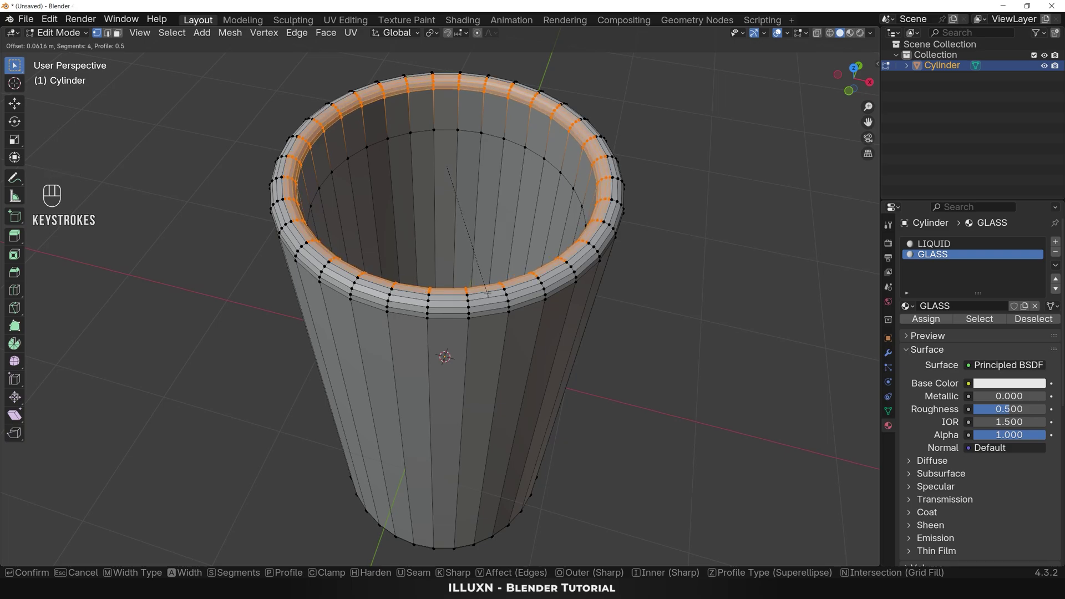
click(498, 310)
scroll(498, 310, down, 3)
key(Tab)
click(598, 395)
middle_drag(597, 395, 601, 364)
Step: Add a Subdivision Surface modifier to the cylinder and apply it permanently
click(465, 296)
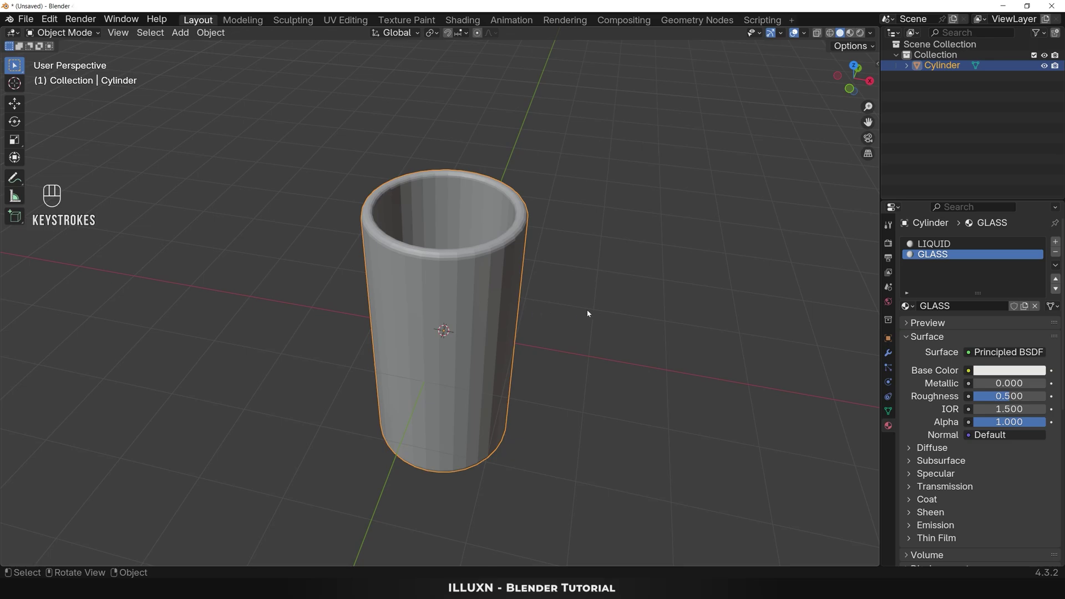
click(888, 353)
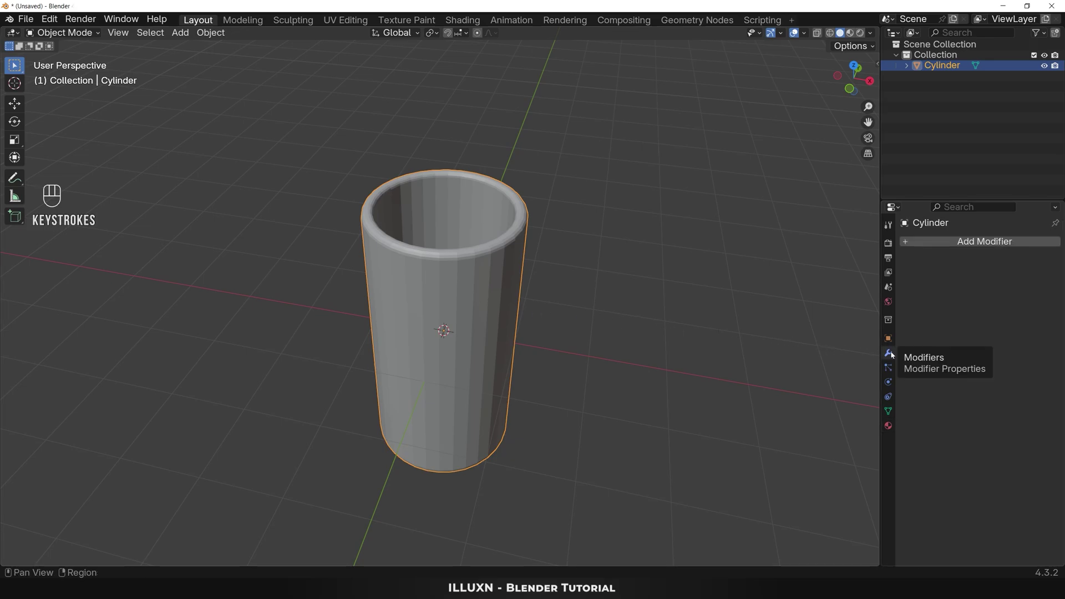
click(986, 243)
mouse_move(986, 242)
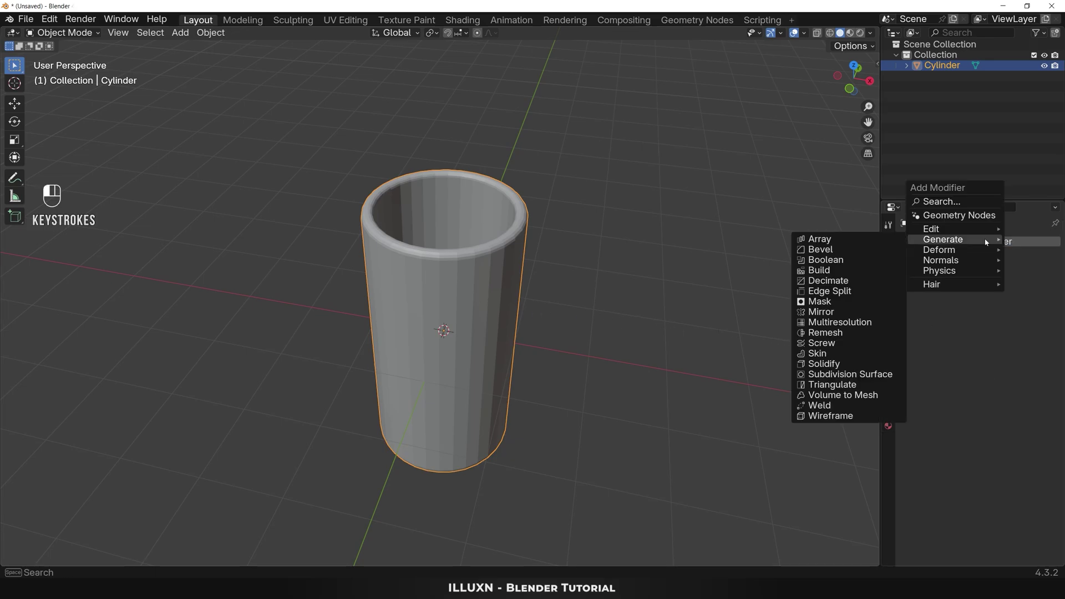
click(850, 375)
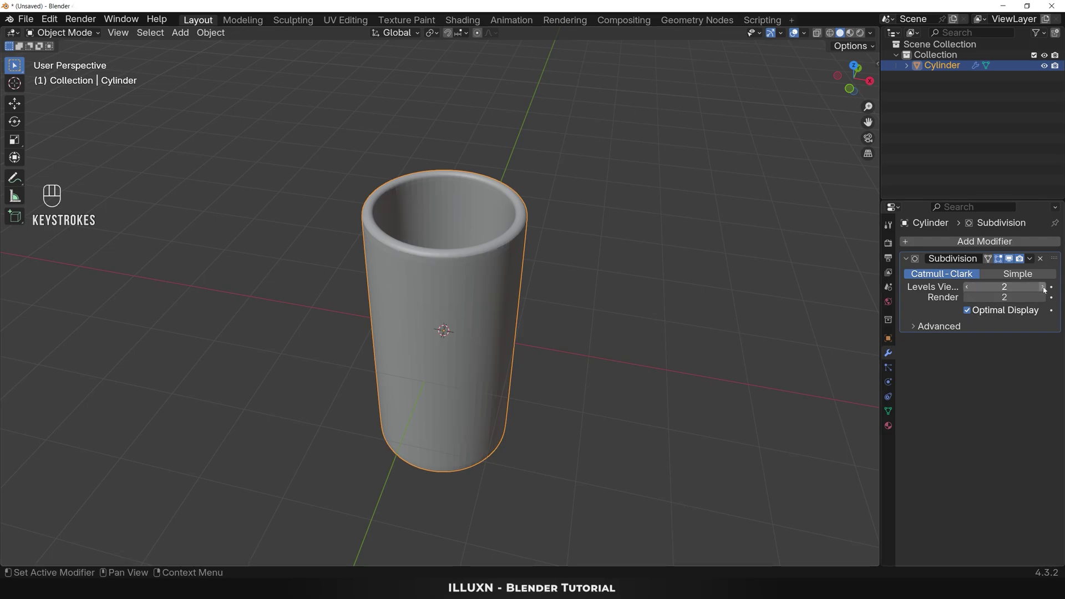
click(1030, 258)
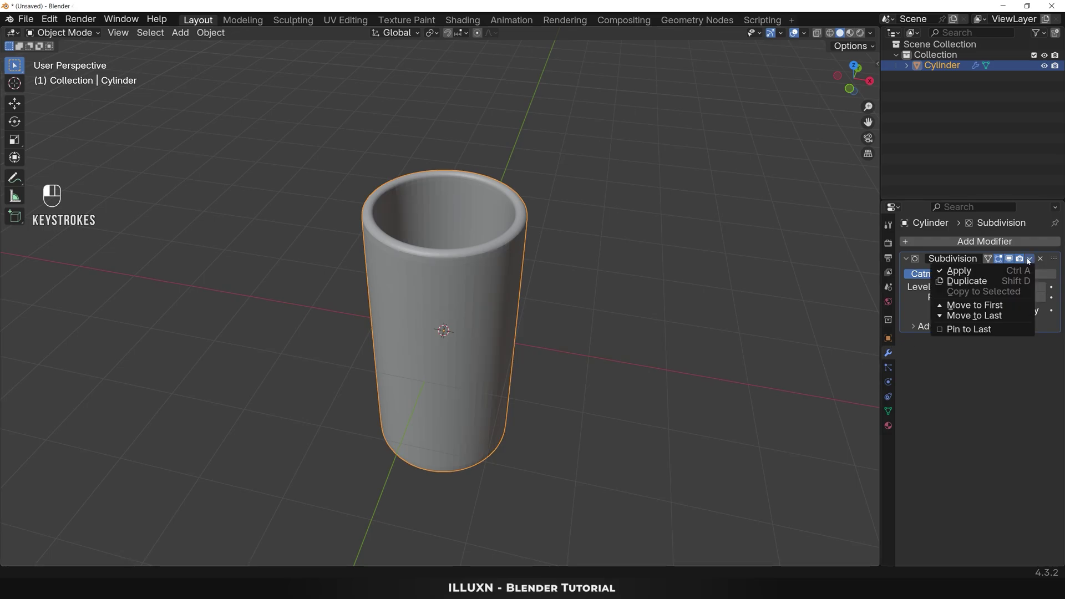
click(974, 271)
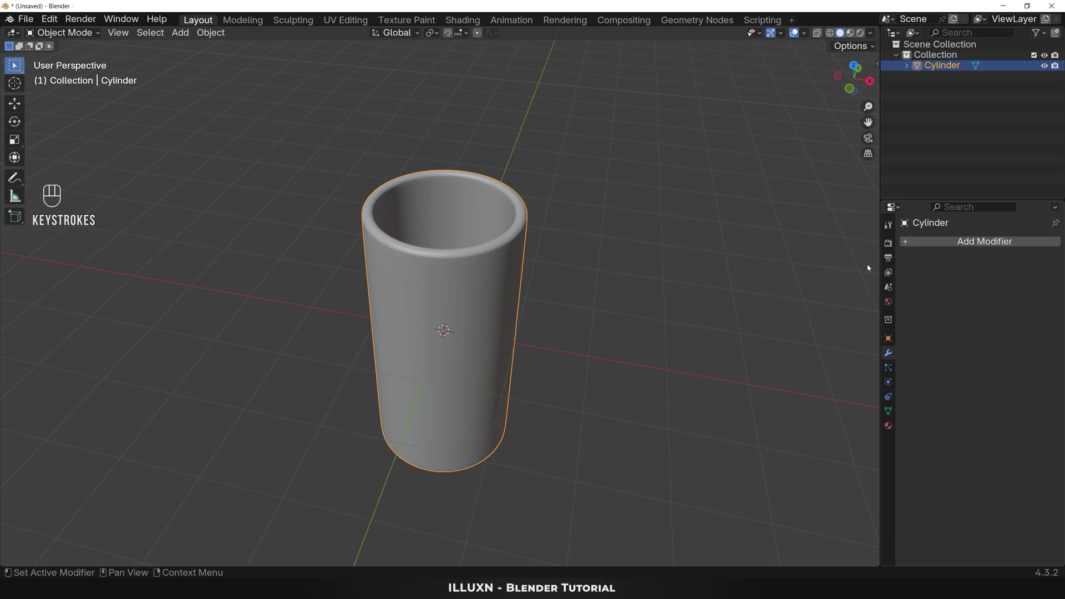
Step: Shade the cylinder smooth
right_click(477, 290)
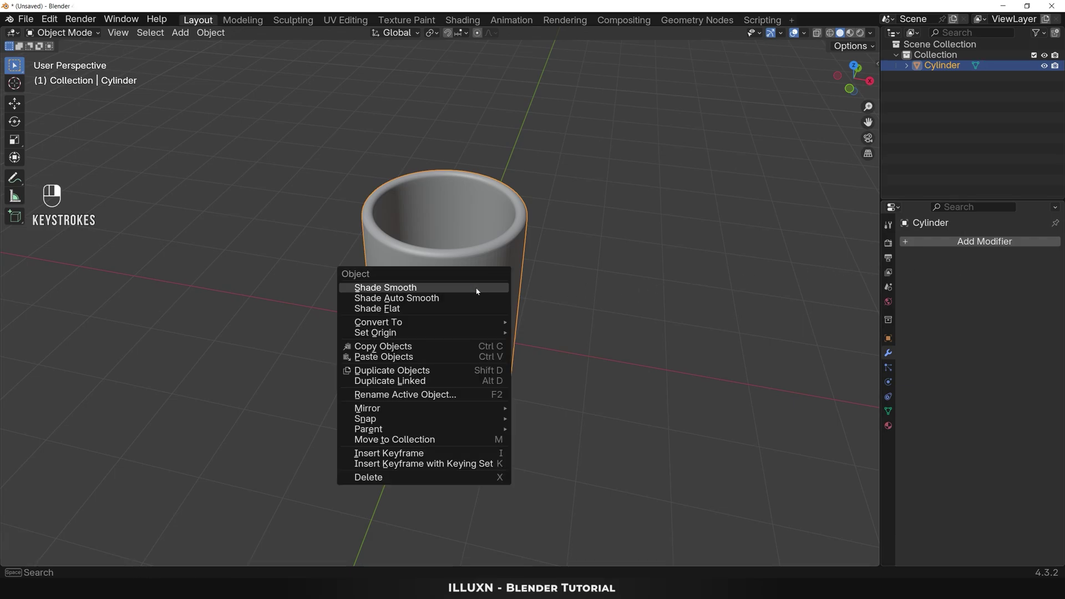
click(432, 289)
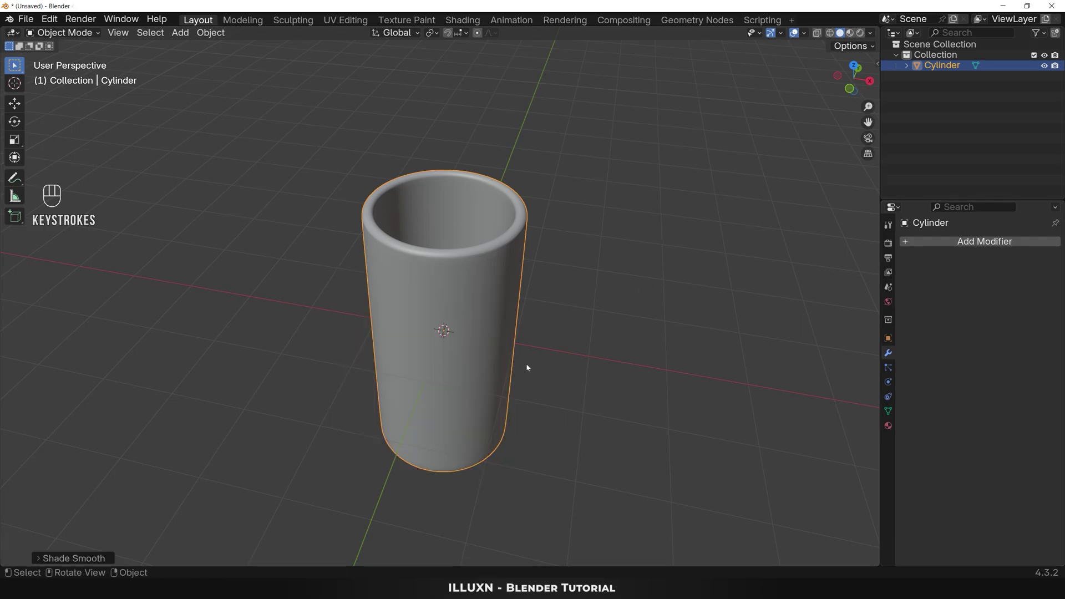
click(562, 417)
Step: Switch the viewport to Material Preview and select the cylinder
mouse_move(597, 444)
middle_down()
mouse_move(588, 280)
mouse_move(597, 401)
mouse_move(583, 447)
middle_up()
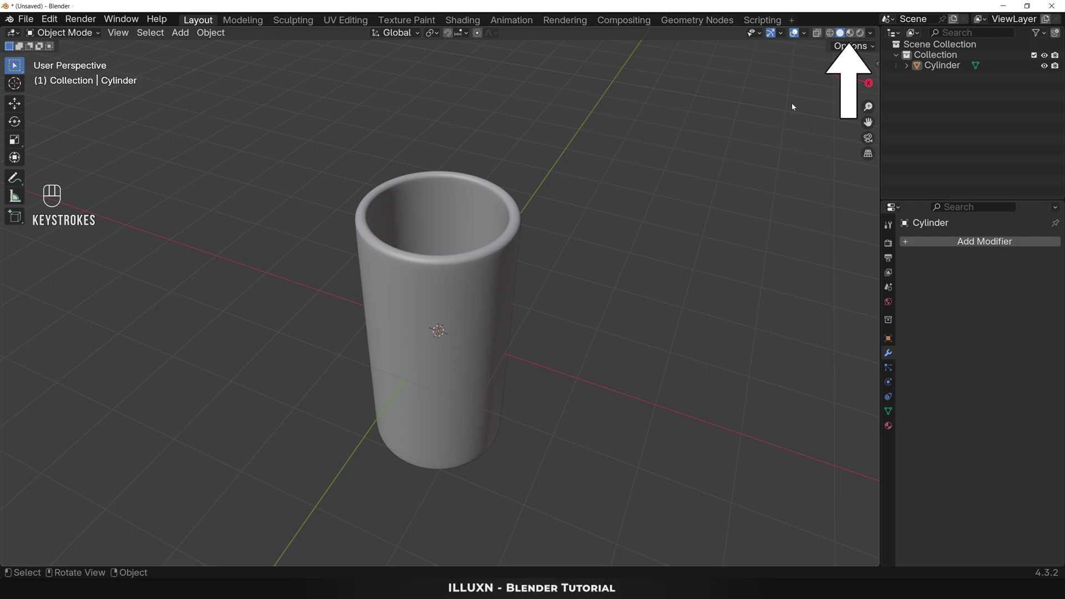
click(849, 33)
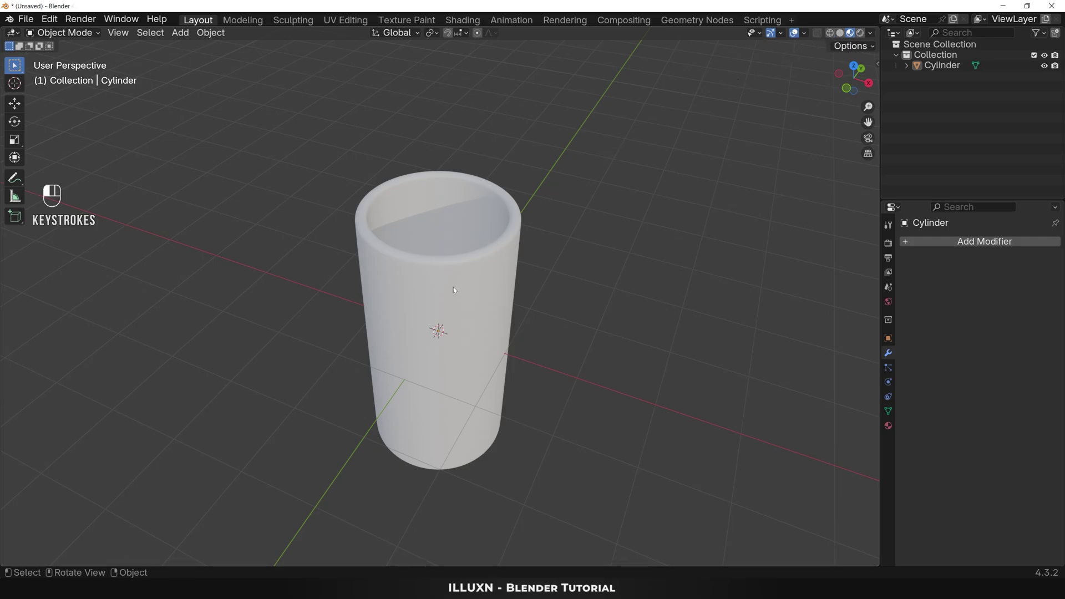
click(454, 287)
Step: Make the GLASS material a Glass BSDF with roughness 0.120
click(887, 426)
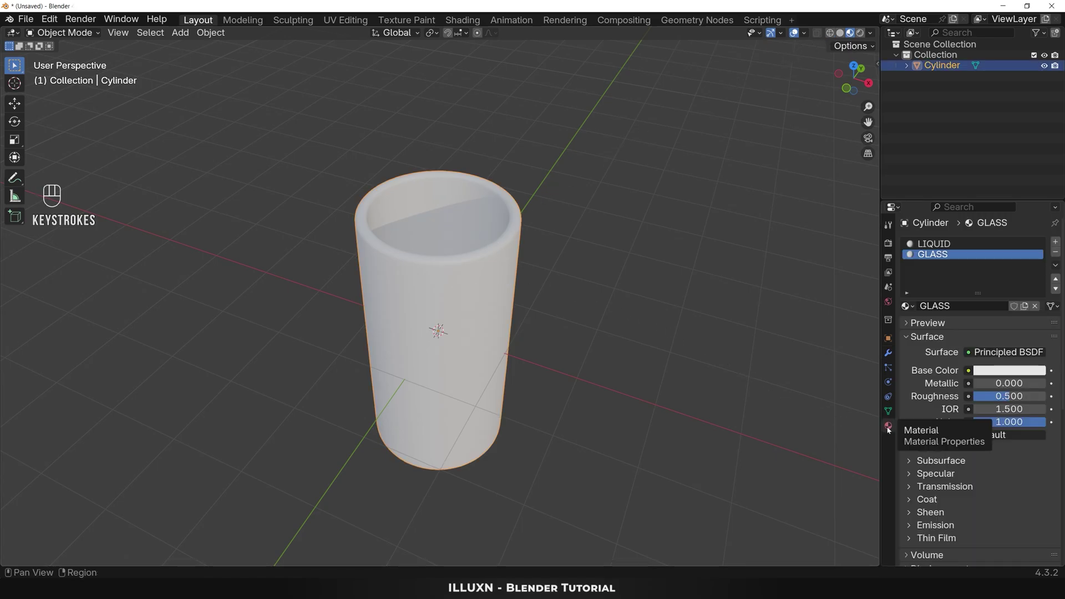
click(934, 255)
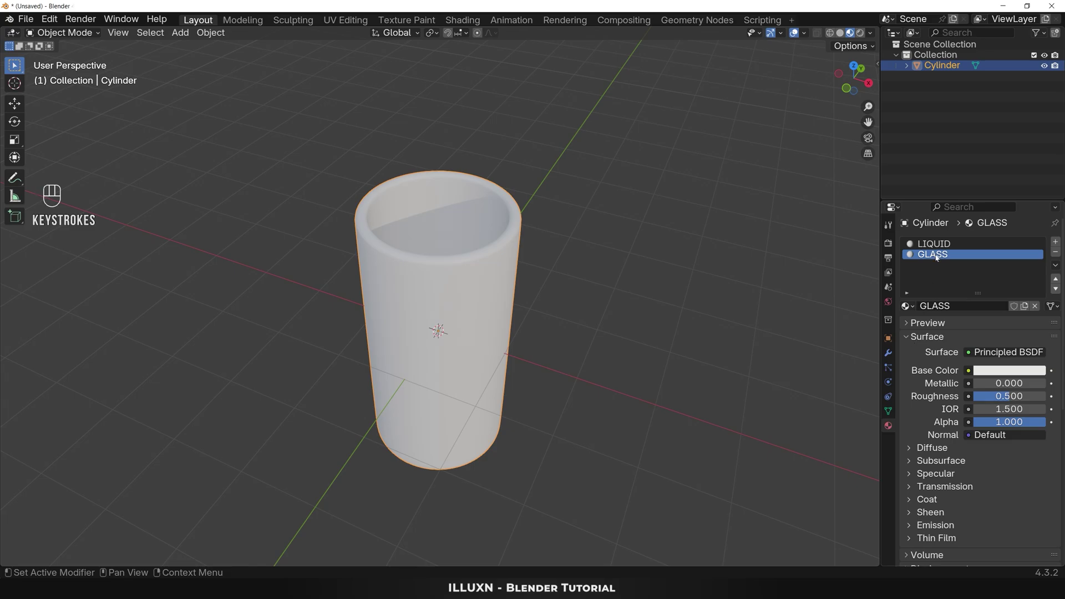
click(1001, 352)
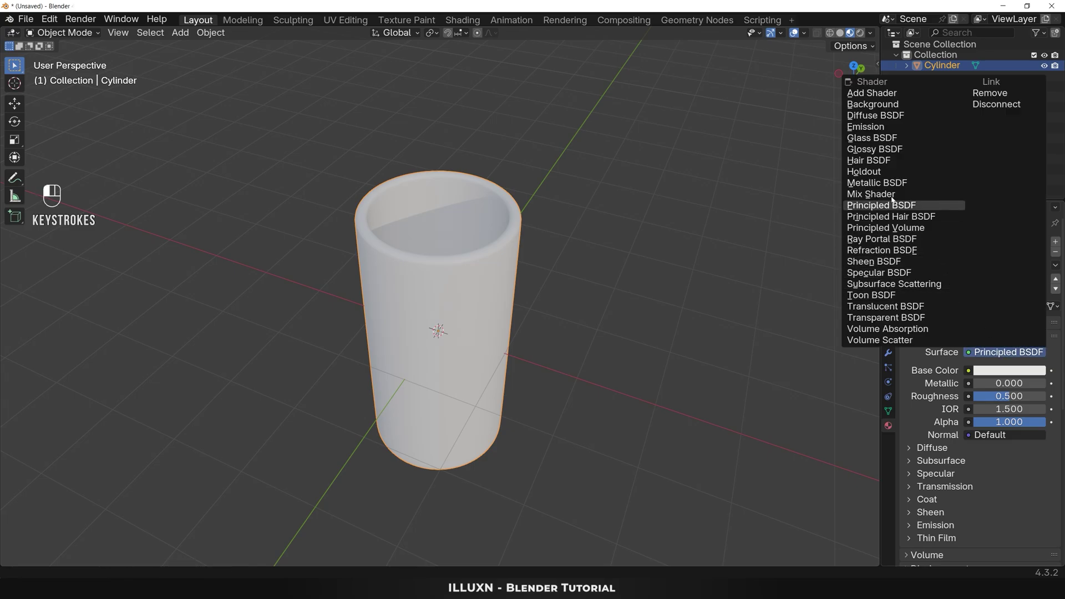
click(870, 139)
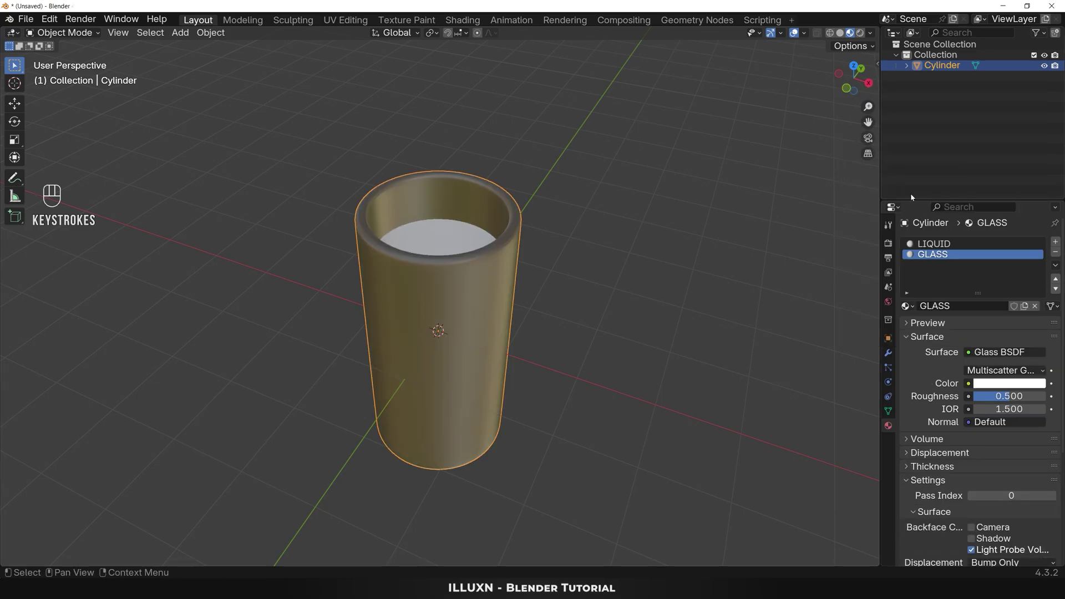
drag(1002, 397, 980, 398)
middle_drag(603, 350, 604, 371)
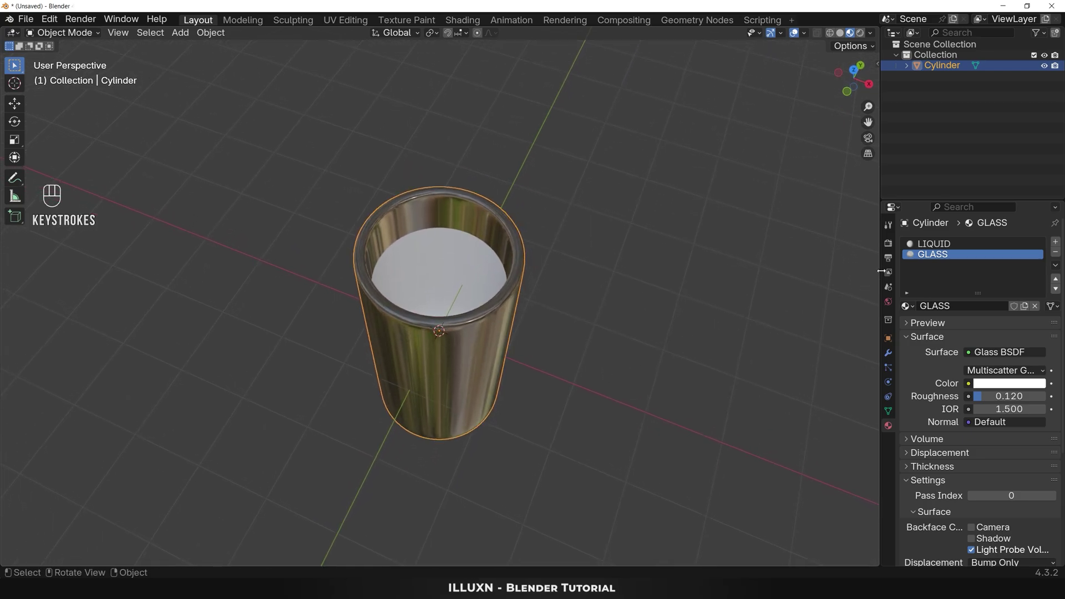
Step: Make the LIQUID material a Glass BSDF with roughness 0.000 and IOR 1.3
click(932, 245)
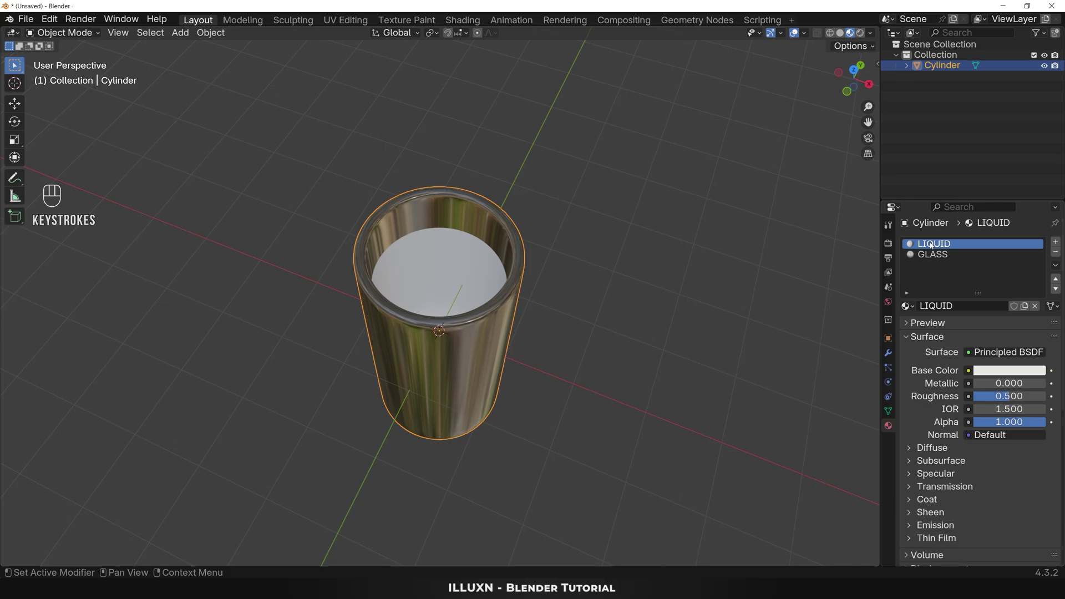
click(1004, 352)
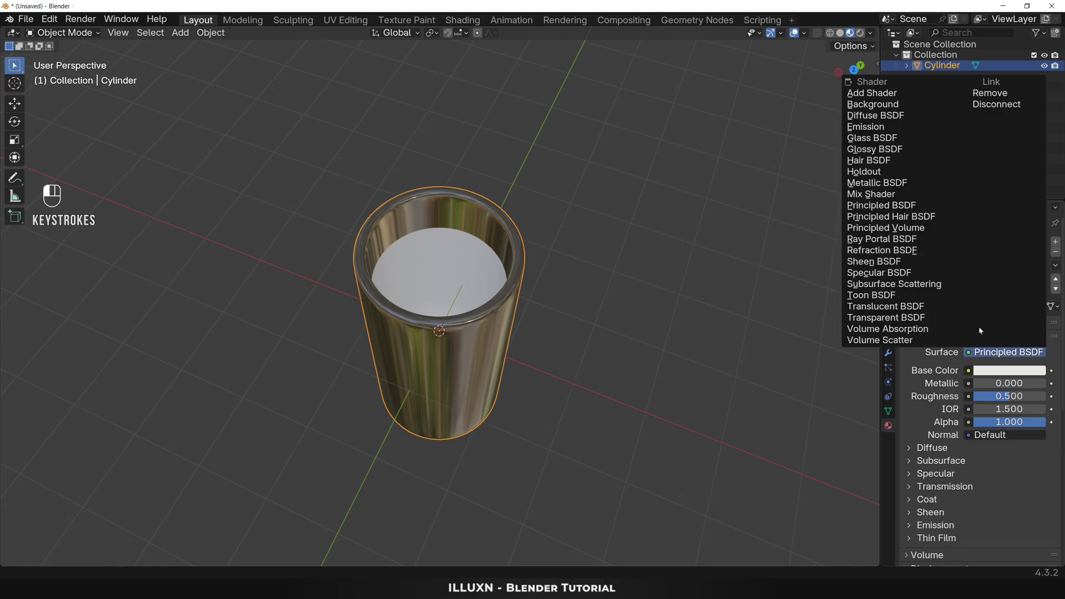
click(874, 139)
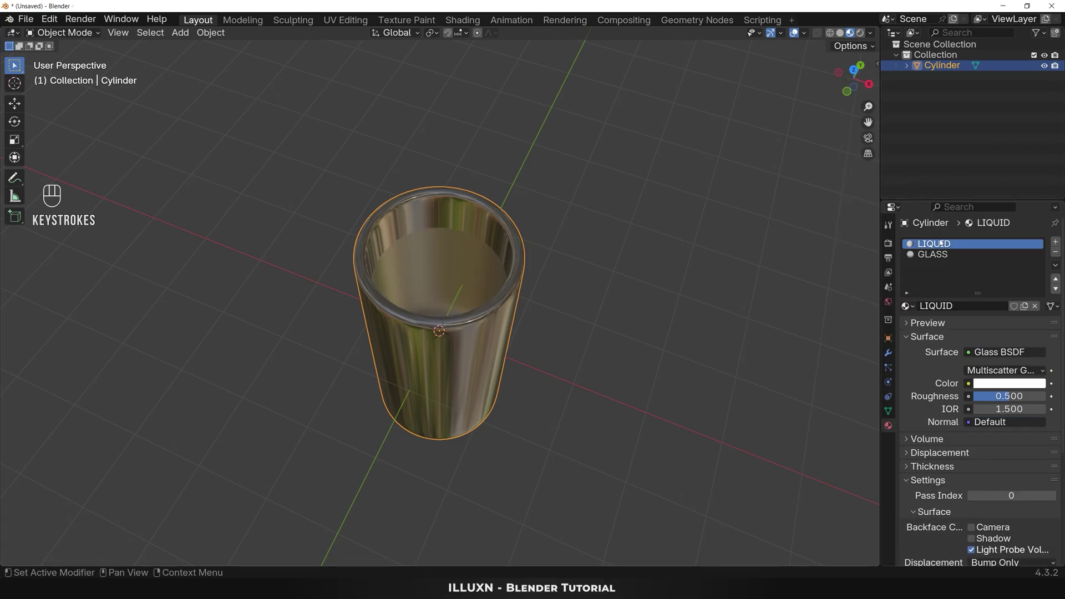
drag(1008, 397, 976, 397)
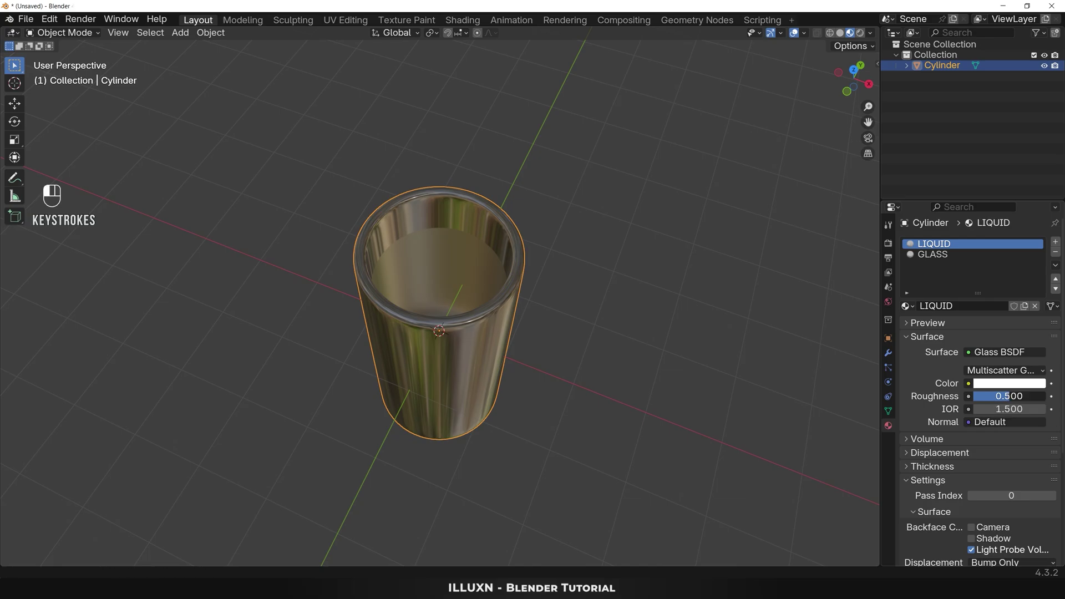
click(995, 408)
text(1.3)
key(Return)
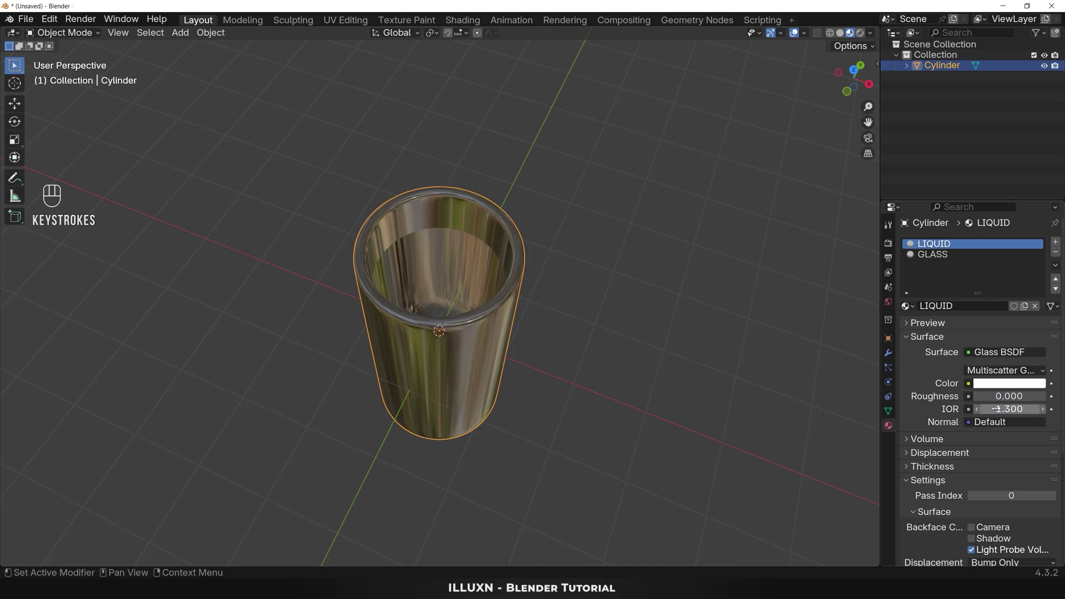
Step: Set the LIQUID colour to blue hex #0099FF
click(1009, 384)
click(998, 368)
text(#0099FFFF)
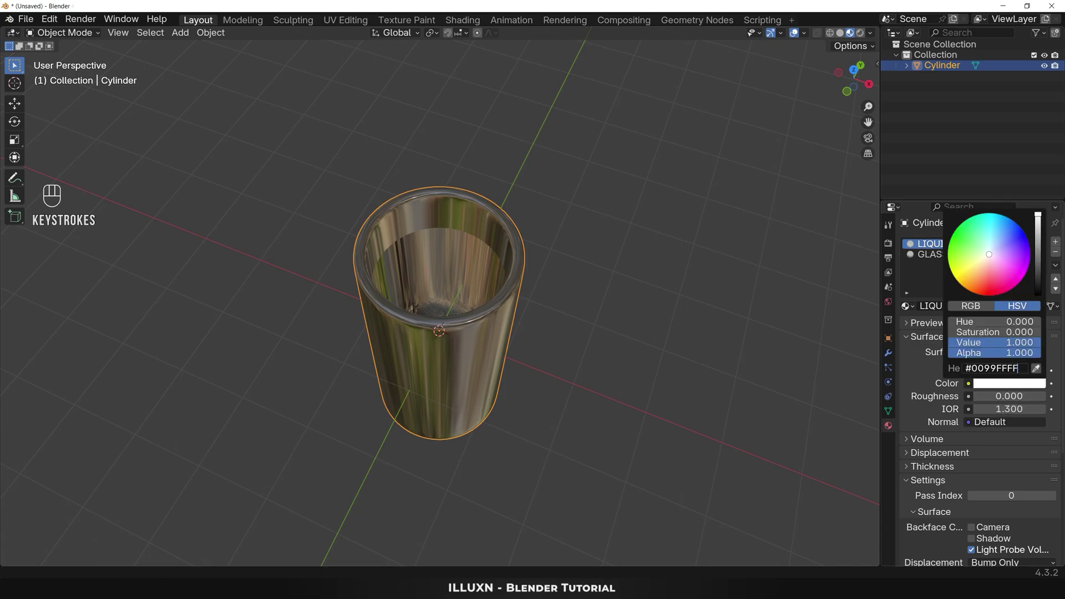
key(Return)
click(659, 423)
middle_drag(637, 410, 658, 423)
key(grave)
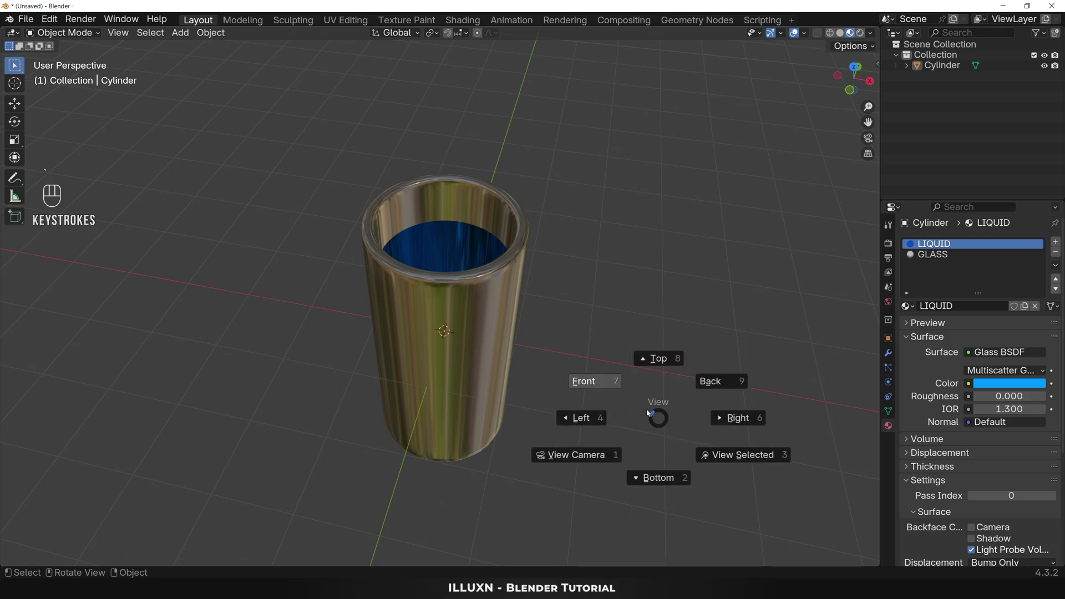
Step: In front view, raise the glass along Z so its base sits on the ground
click(605, 391)
click(490, 349)
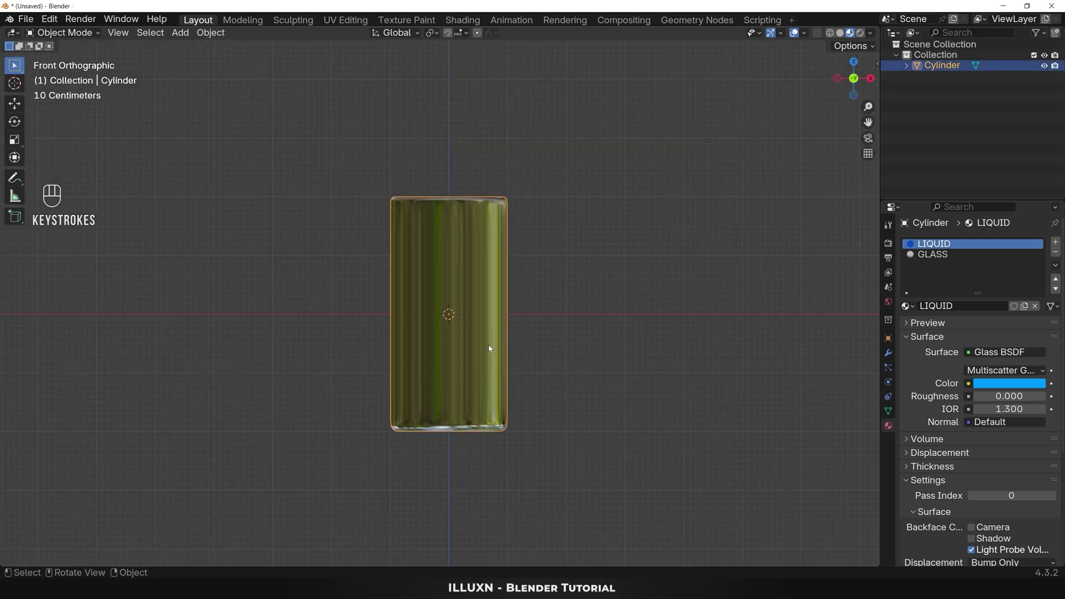
key(g)
key(z)
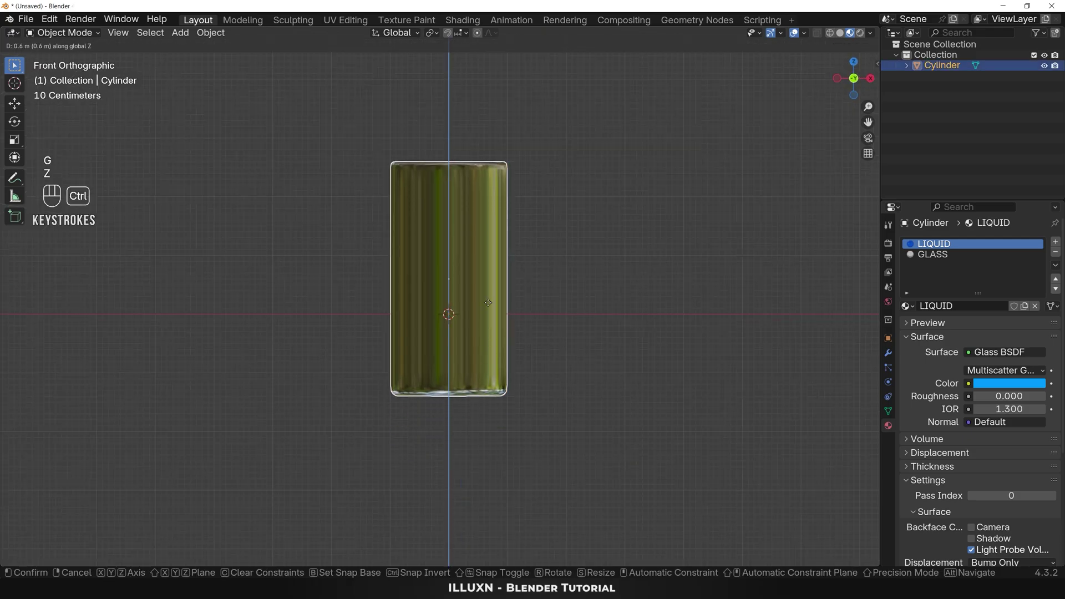
click(488, 234)
click(582, 320)
middle_drag(583, 321, 534, 377)
Step: Add a plane scaled up large as the floor and switch to Rendered shading
key(shift+a)
mouse_move(555, 377)
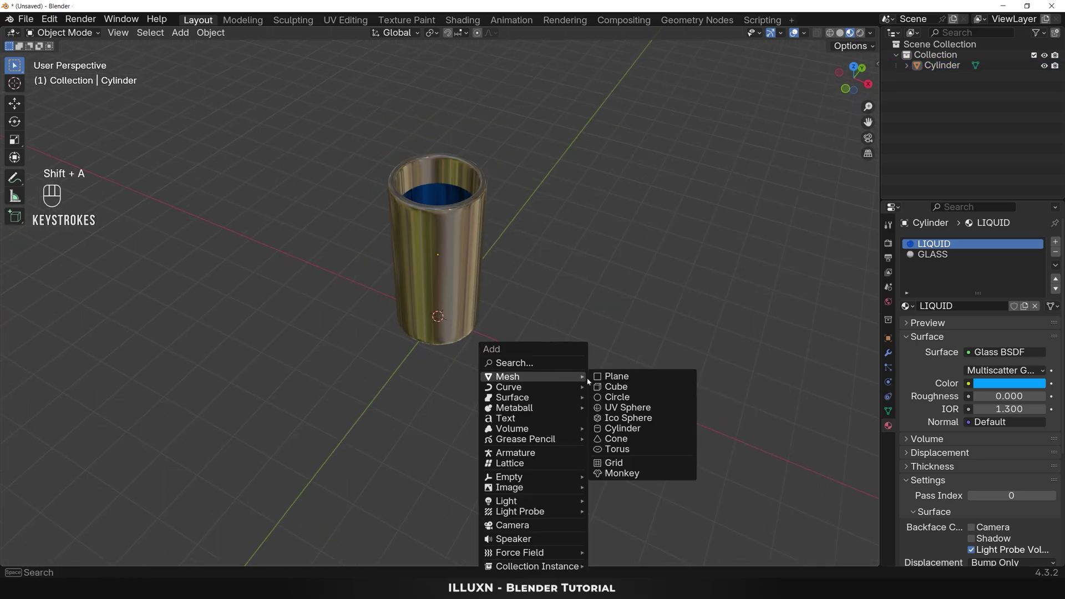
click(617, 378)
key(s)
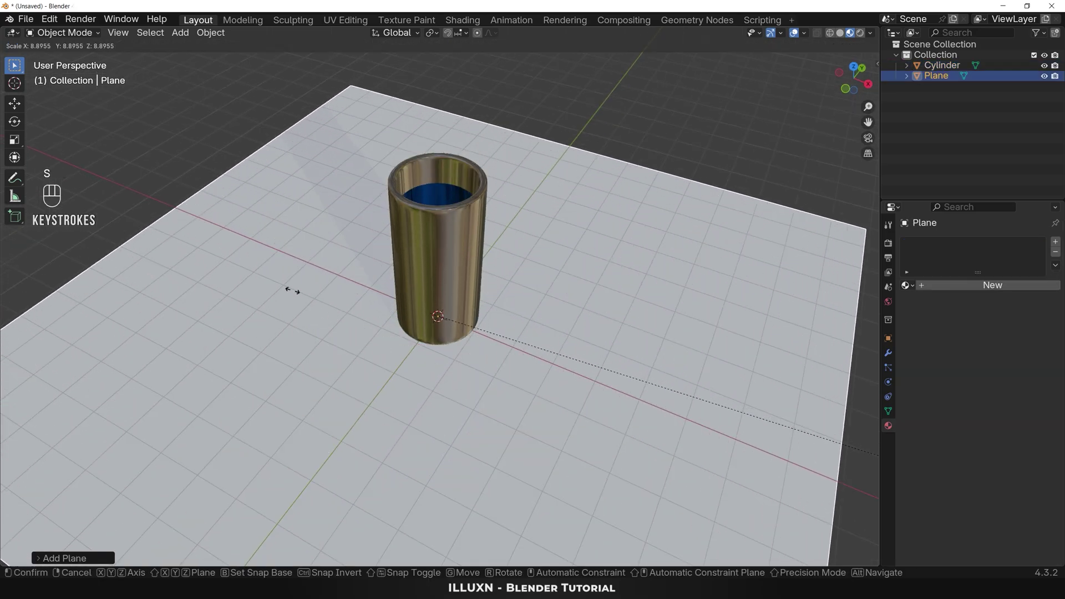
click(851, 518)
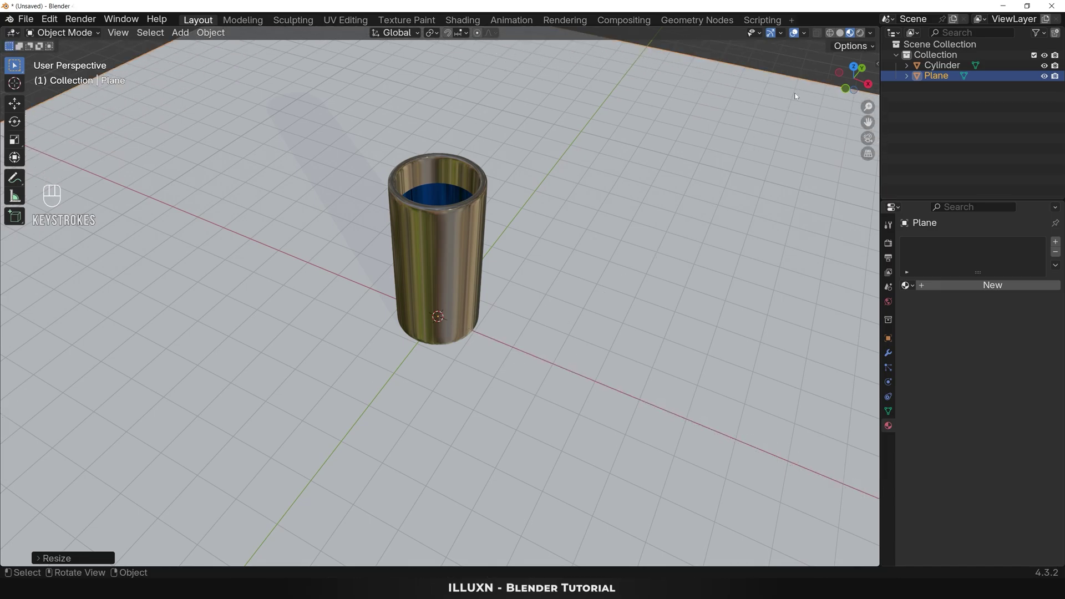
click(859, 33)
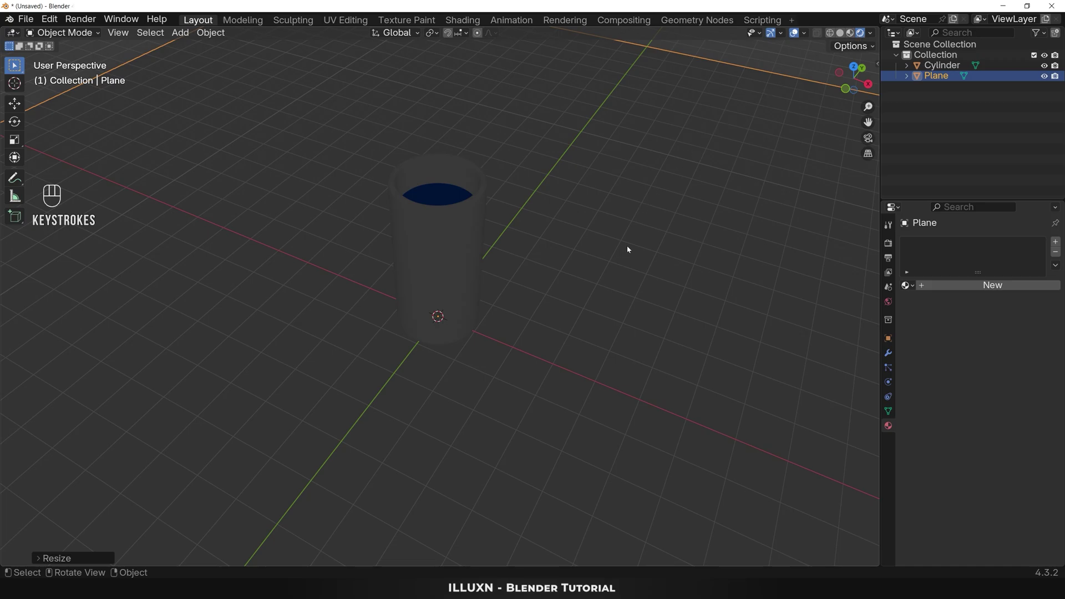
key(shift+a)
Step: Add an Area light with 2000 W power and 10 m size
mouse_move(606, 372)
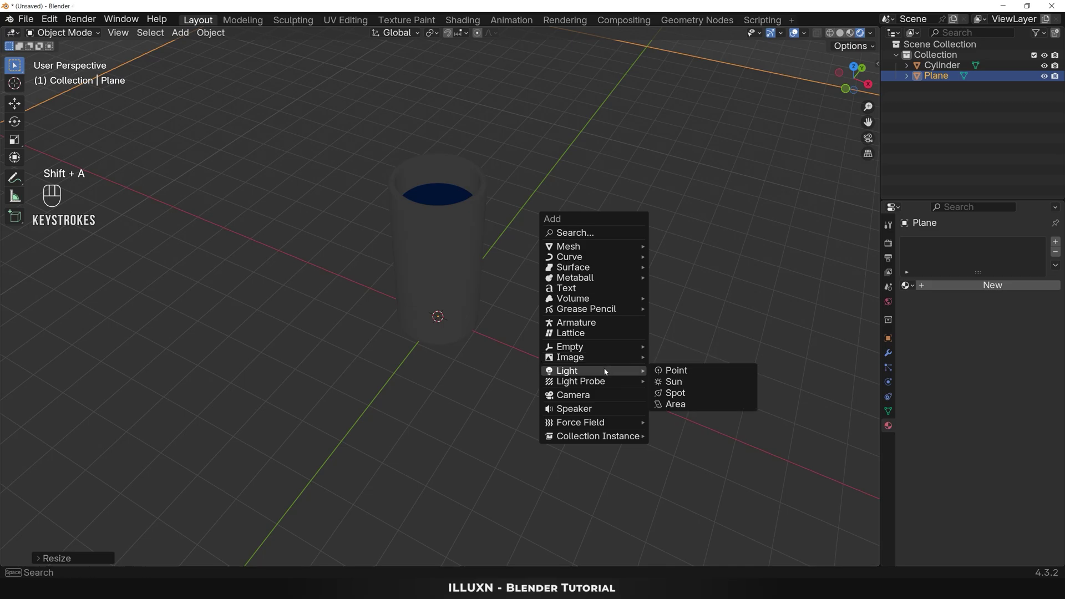
click(688, 405)
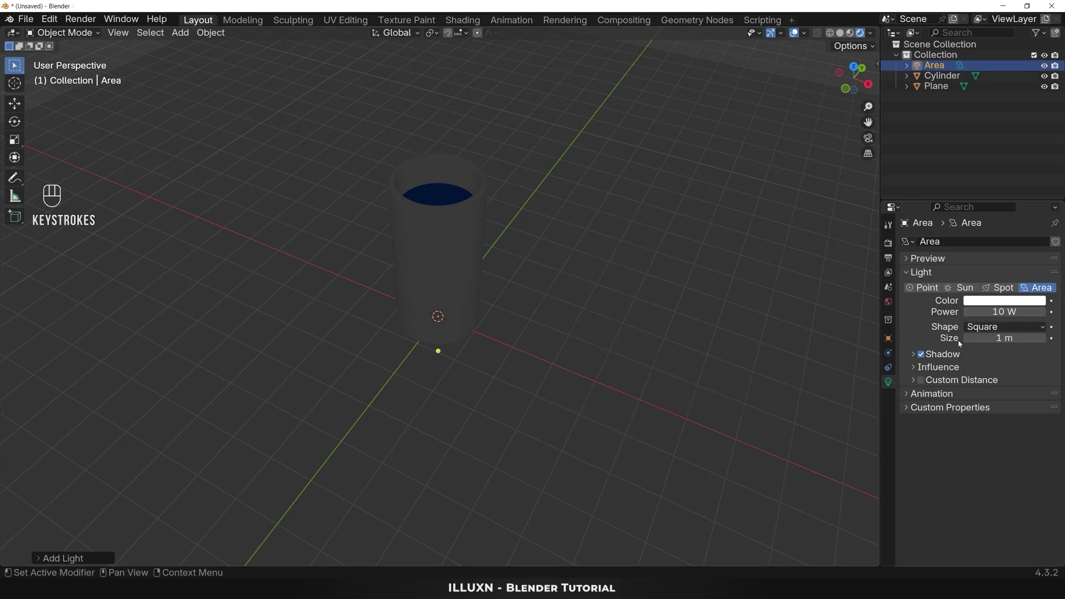
click(993, 311)
text(2000)
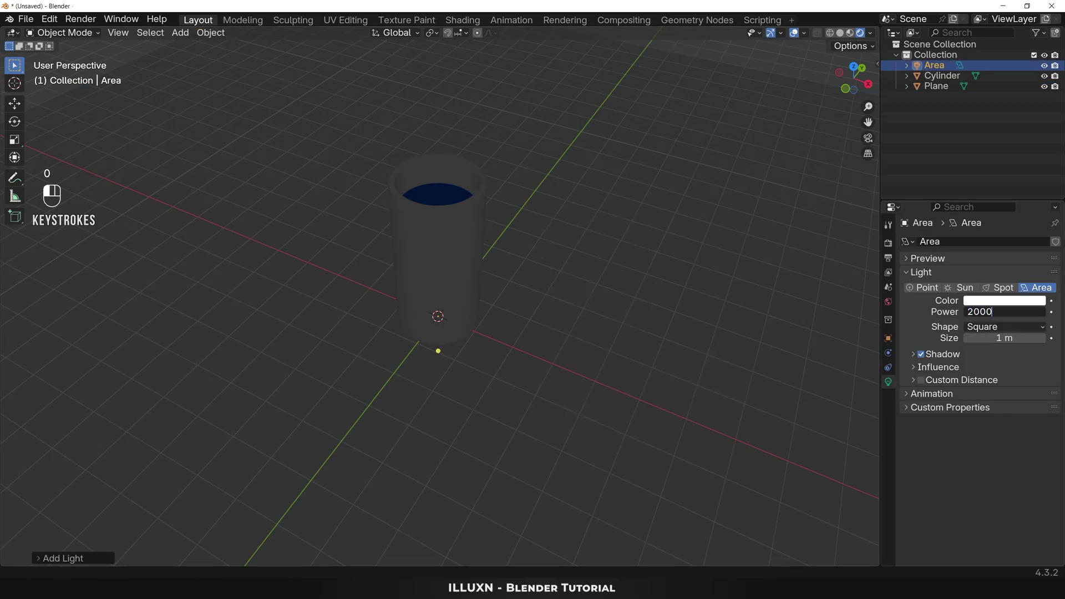
key(Return)
click(1004, 337)
text(10)
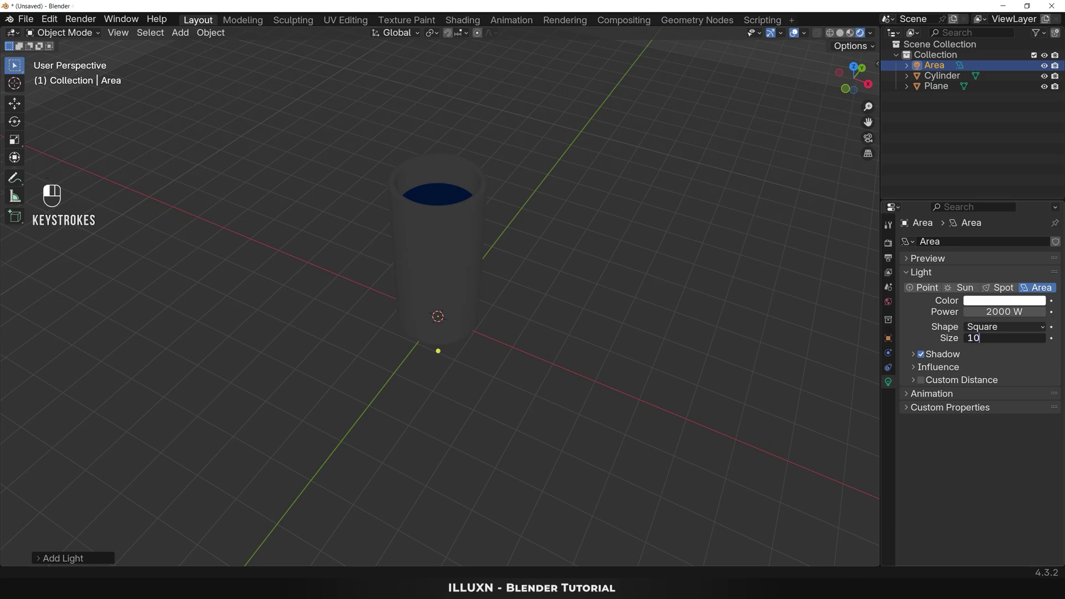
key(Return)
Step: Raise the area light straight up along Z high above the glass
key(g)
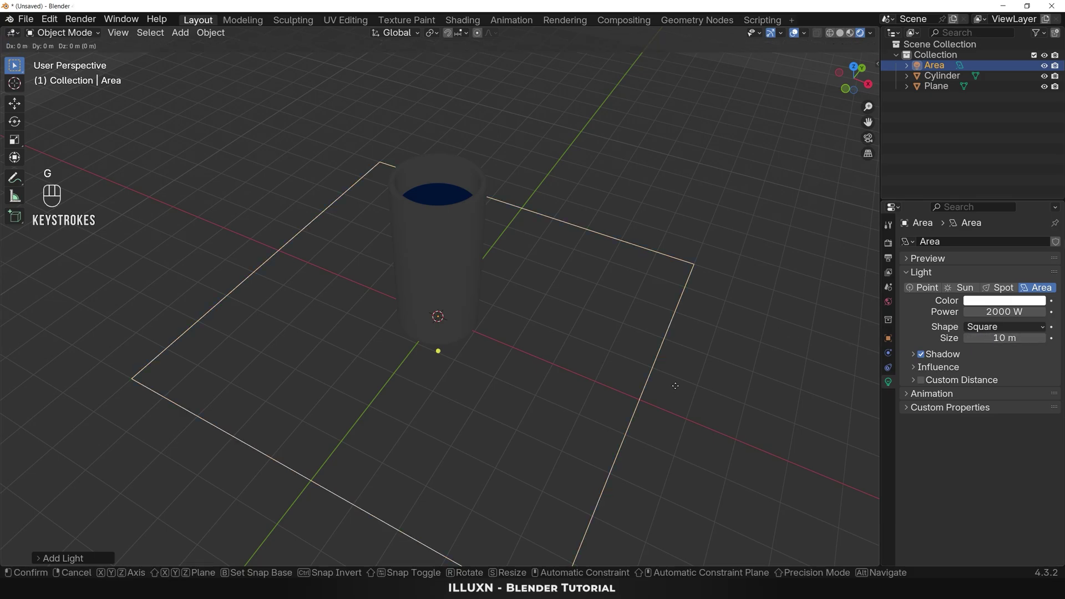
key(z)
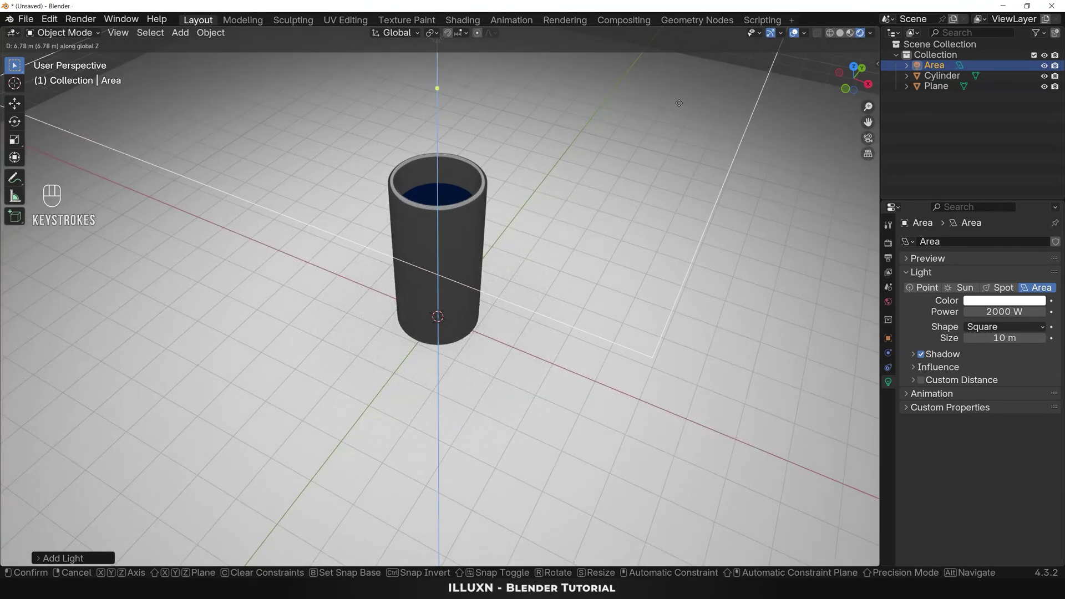
click(630, 298)
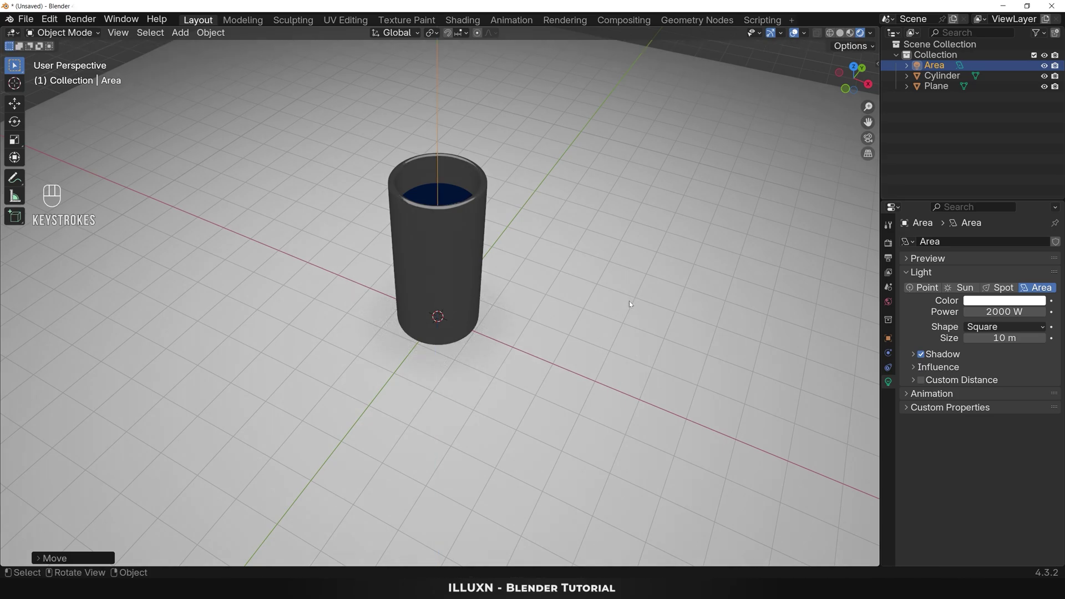
middle_drag(604, 347, 587, 331)
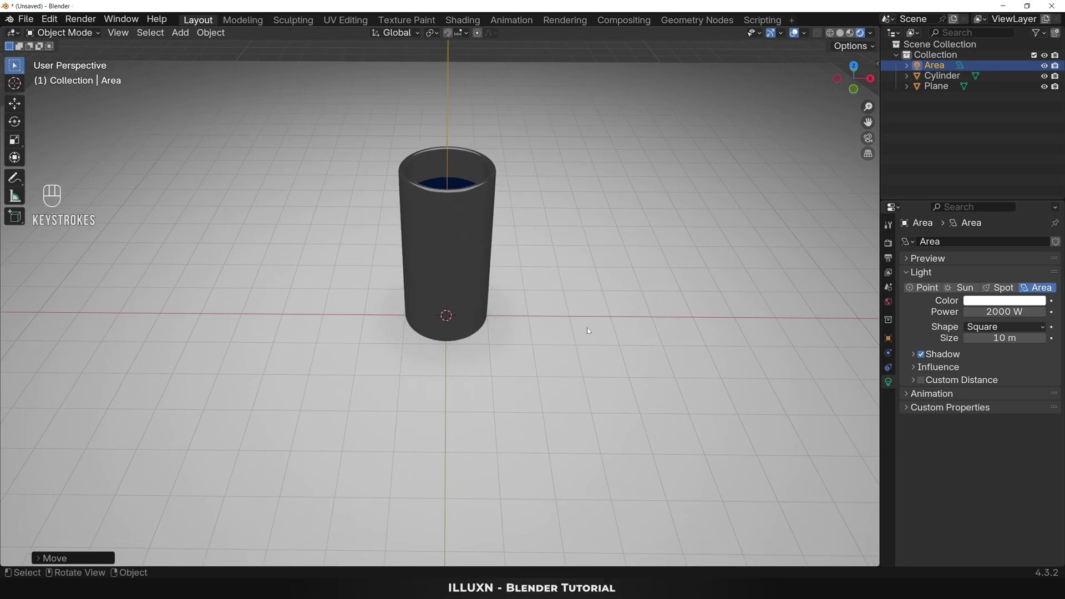
key(shift+a)
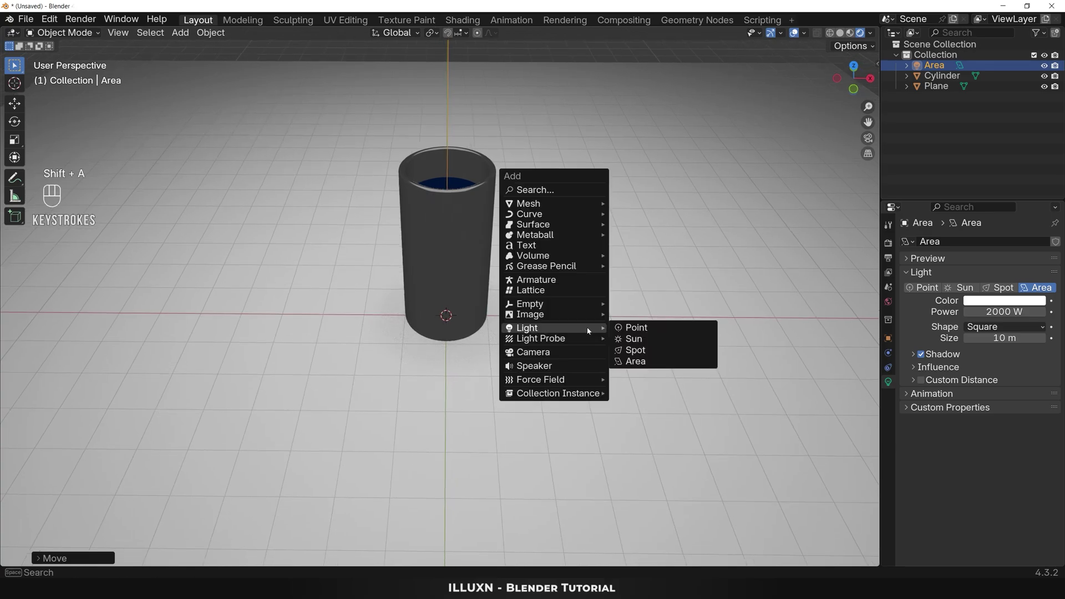
Step: Add a camera aligned to the current view and frame the glass on the floor
click(568, 353)
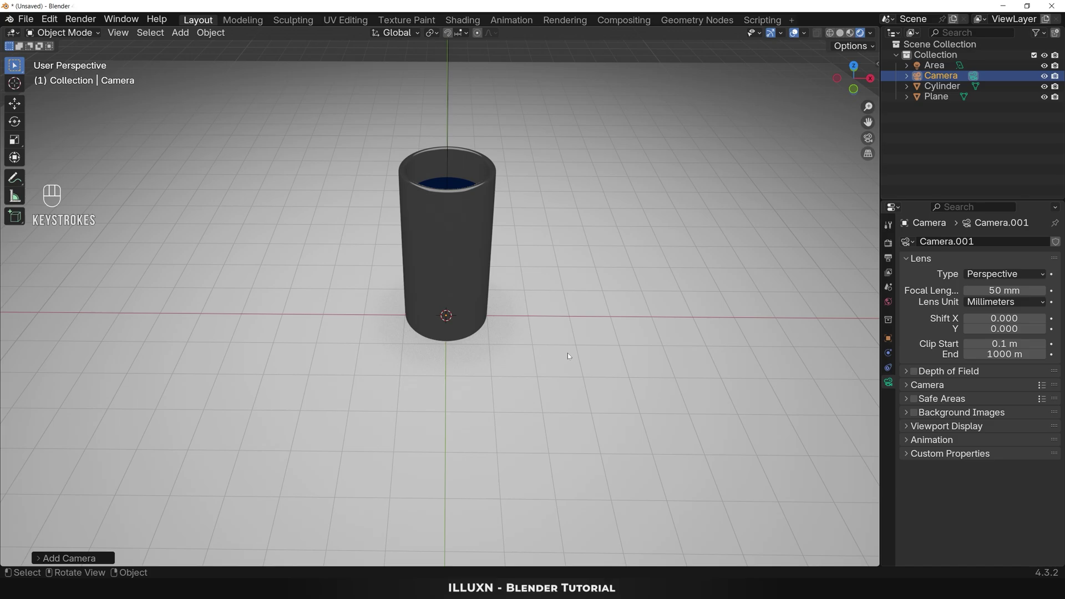
key(ctrl+alt+KP_0)
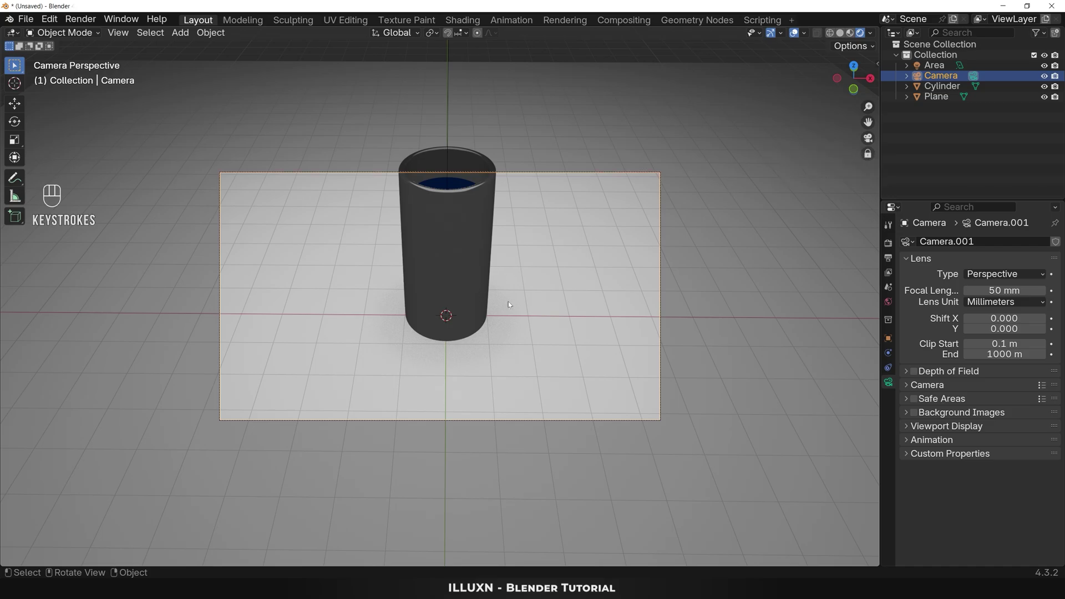
shift+middle_drag(514, 294, 516, 344)
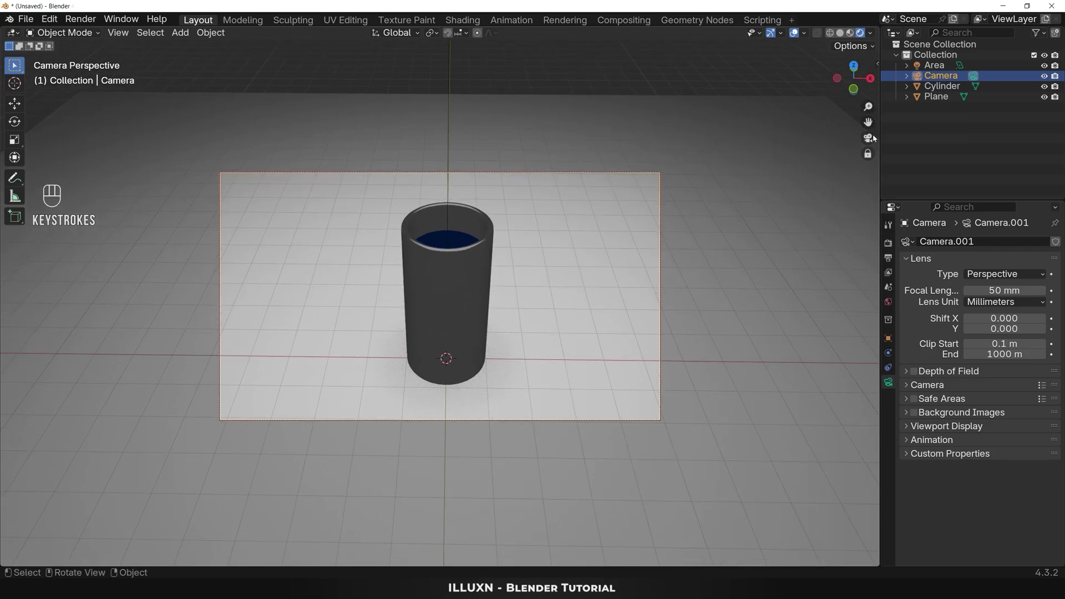
click(868, 155)
scroll(713, 282, up, 2)
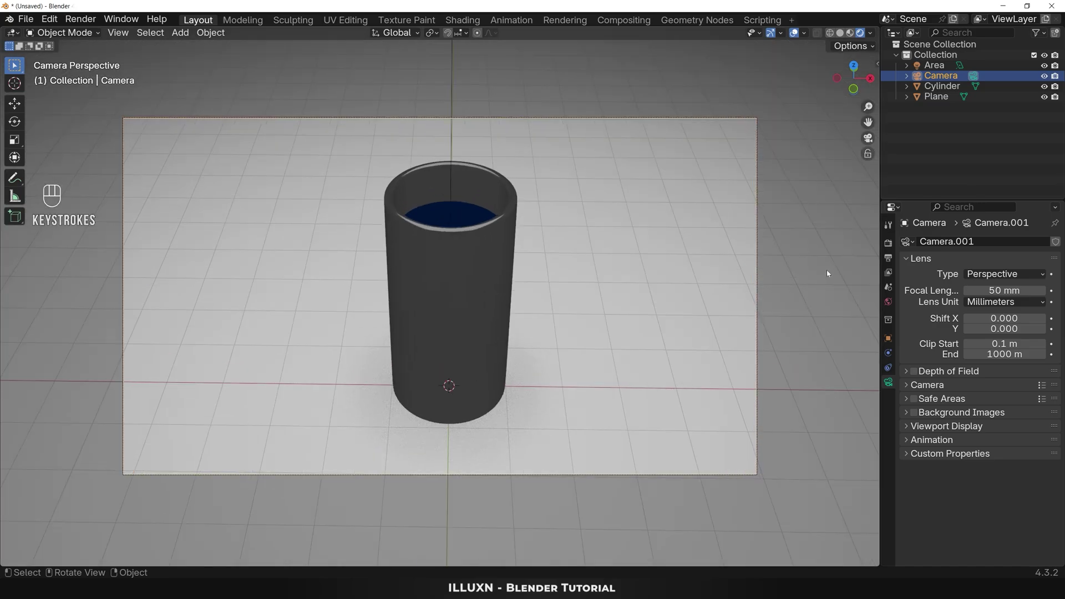
click(888, 243)
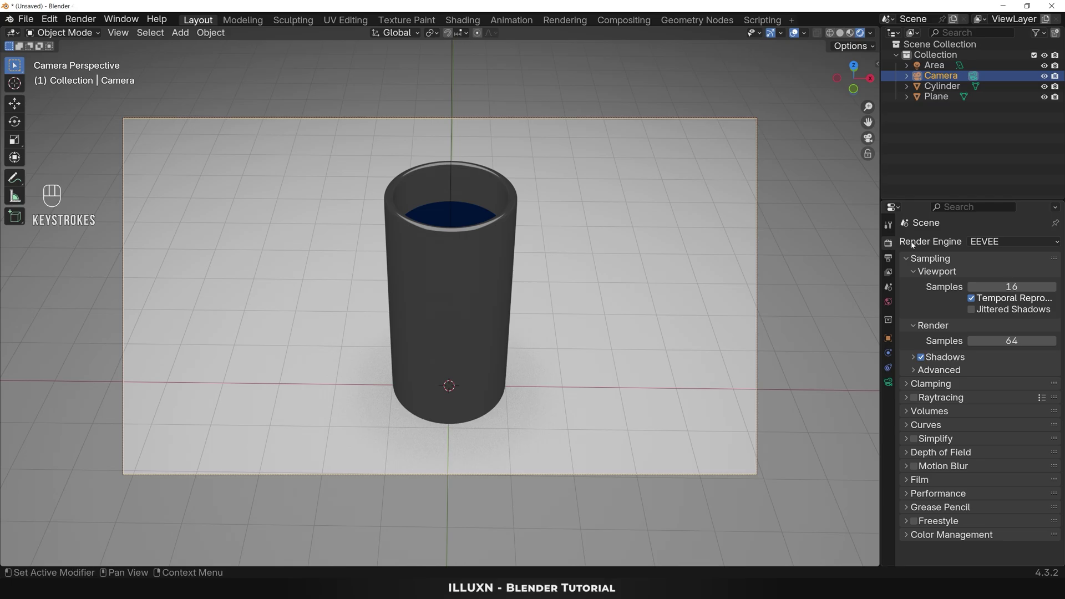
Step: Set rendering to Cycles on GPU with 50 max samples, then select the original glass
click(1014, 241)
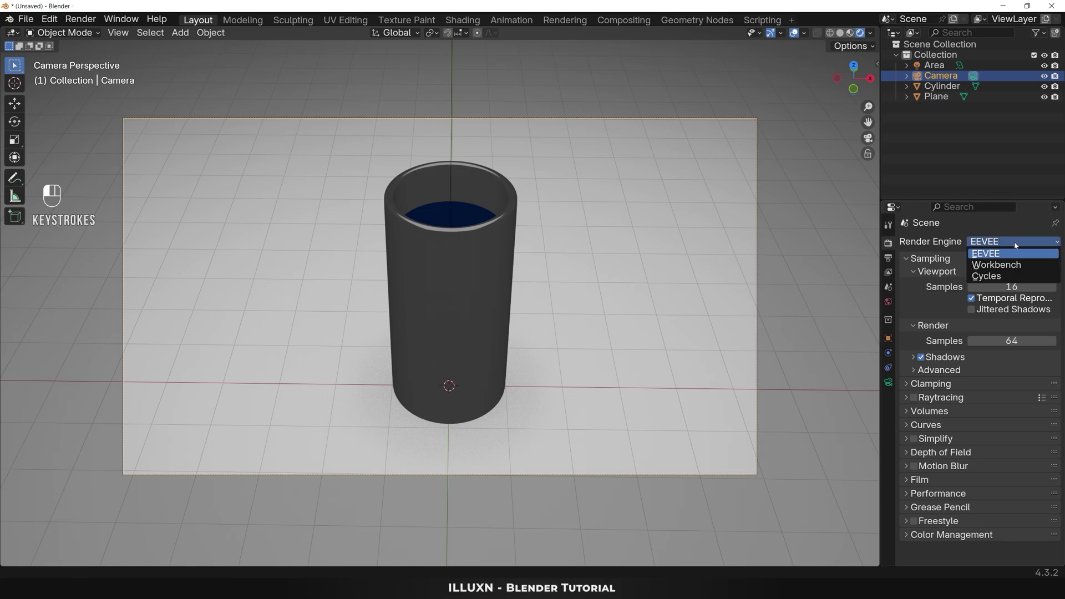
click(1004, 276)
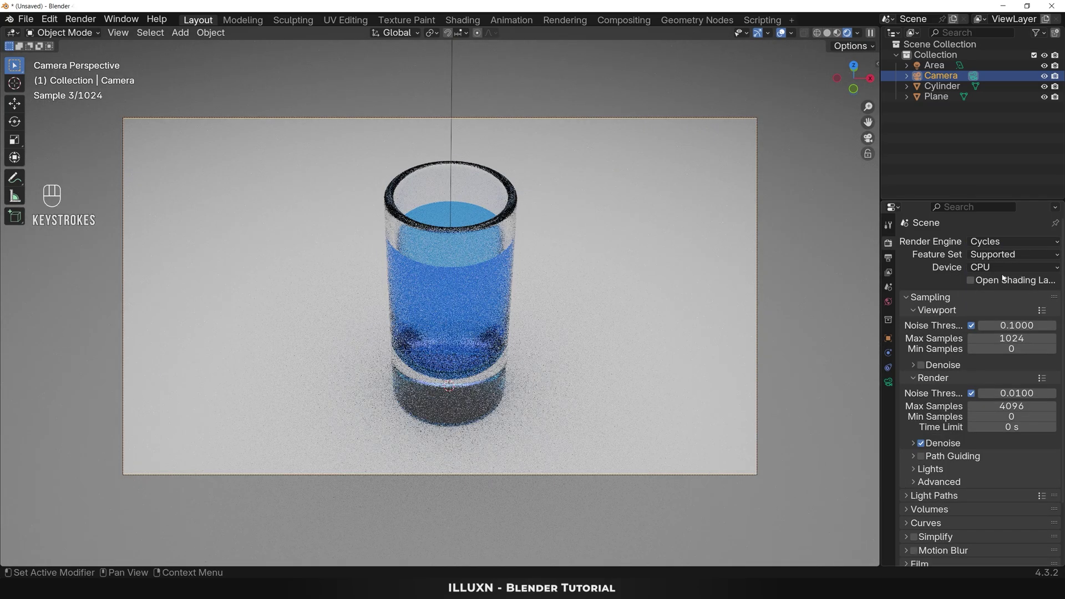
click(1001, 268)
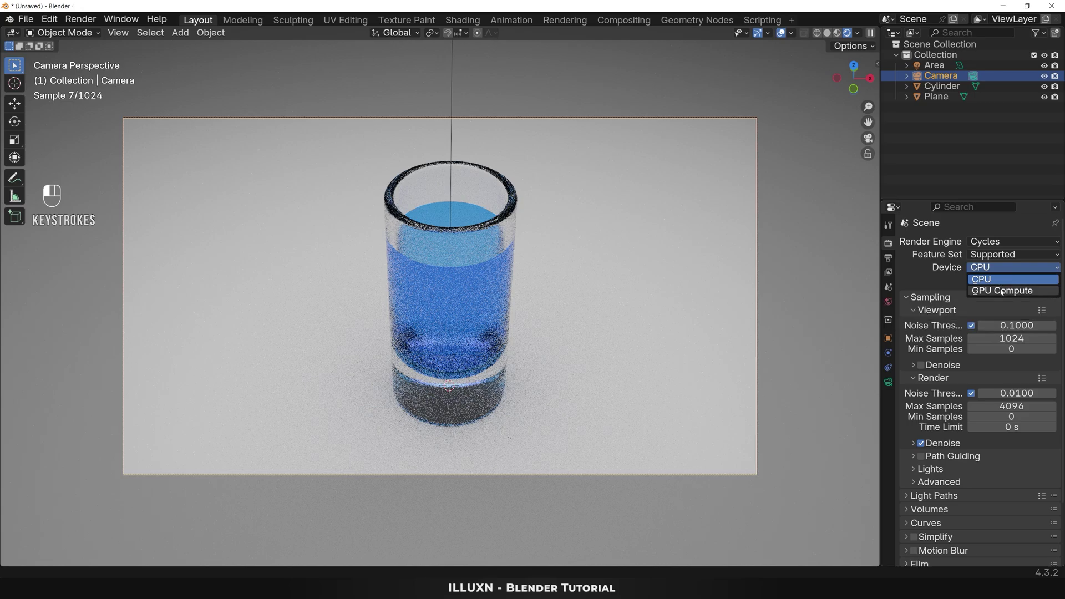
click(1001, 291)
click(1011, 406)
text(50)
key(Return)
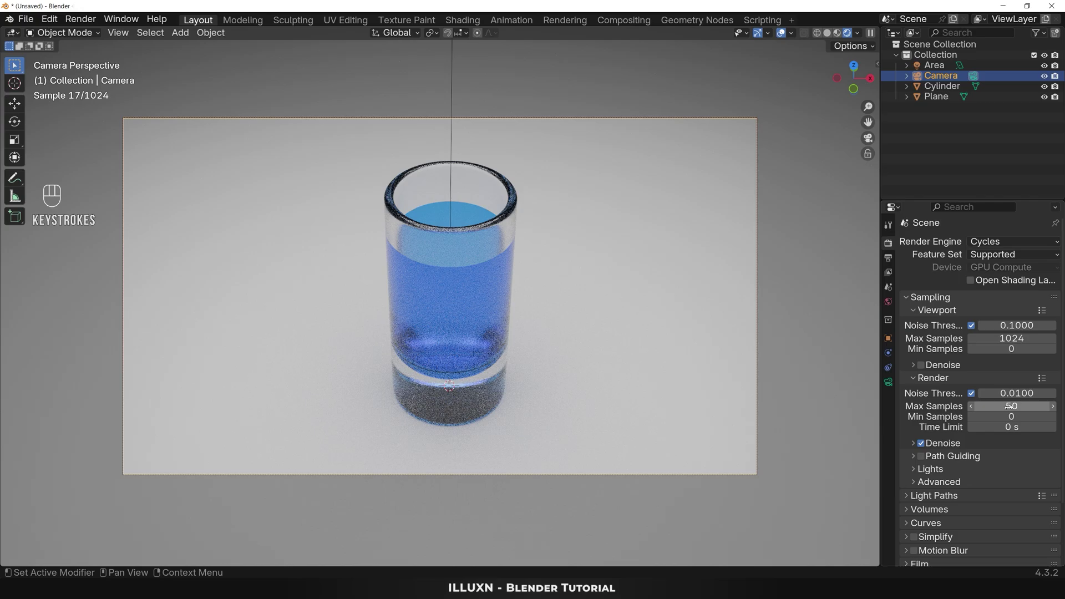
click(469, 285)
Step: Duplicate the glass and place the copy to the left along the floor
key(shift)
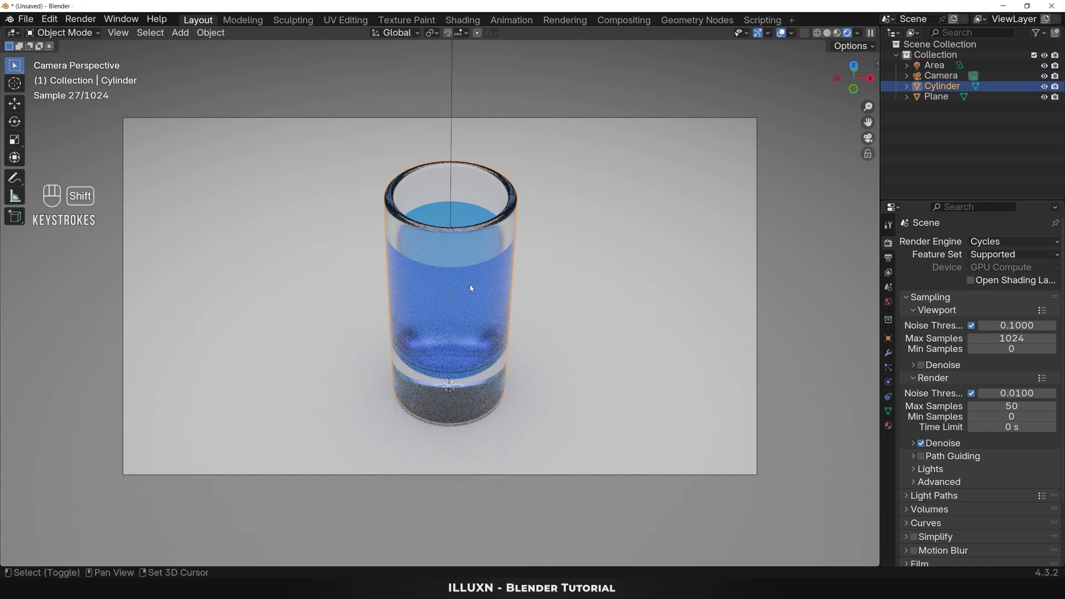
key(shift+d)
key(shift)
key(shift+z)
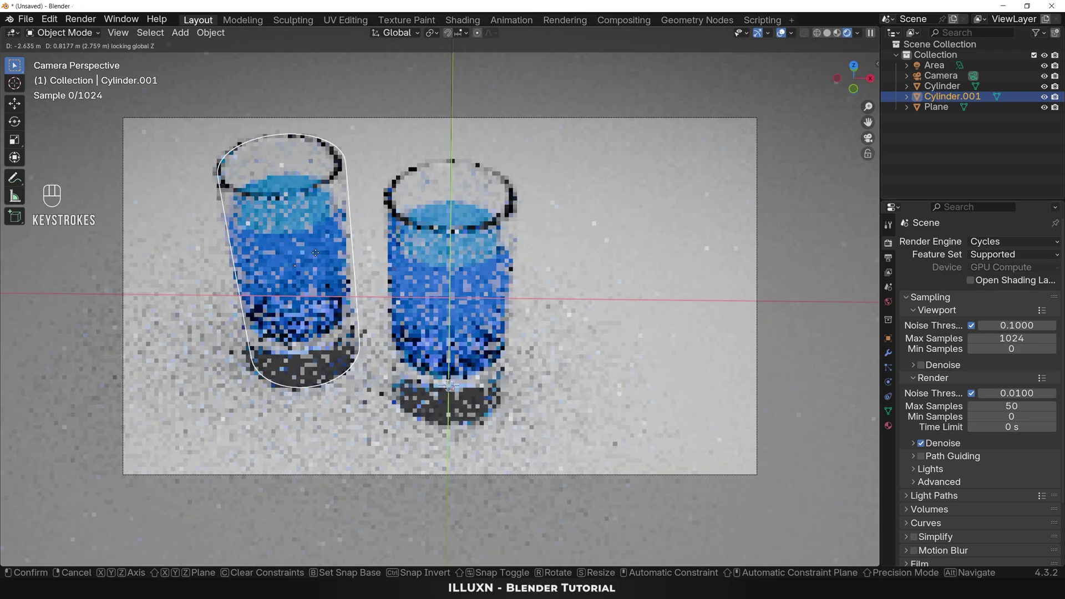
click(317, 256)
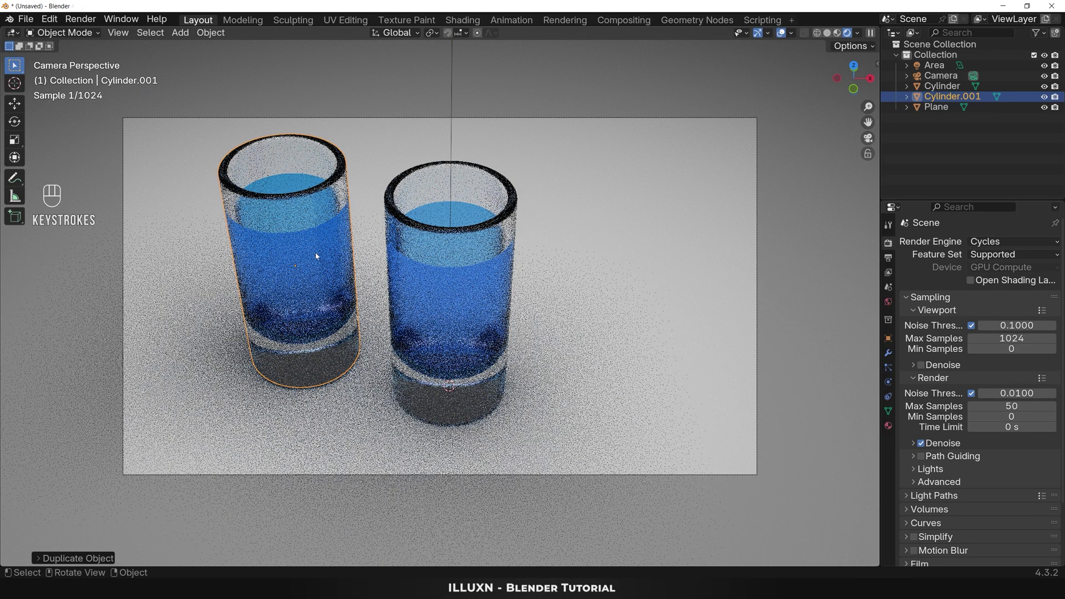
Step: Place a third copy to the right and reframe the camera view lower
key(shift+d)
key(shift+z)
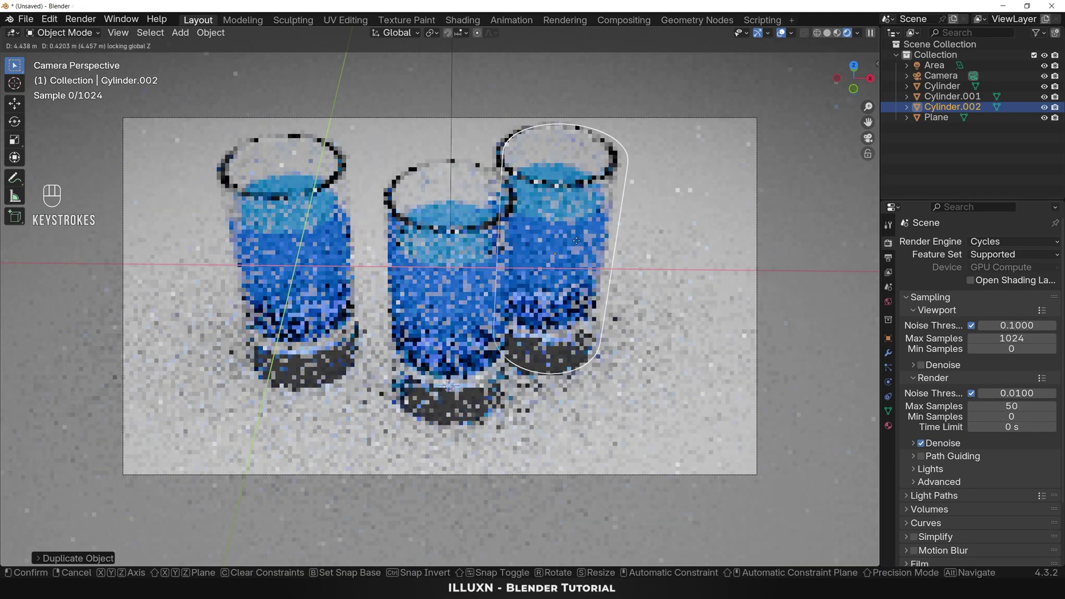
click(585, 241)
middle_drag(804, 233, 675, 325)
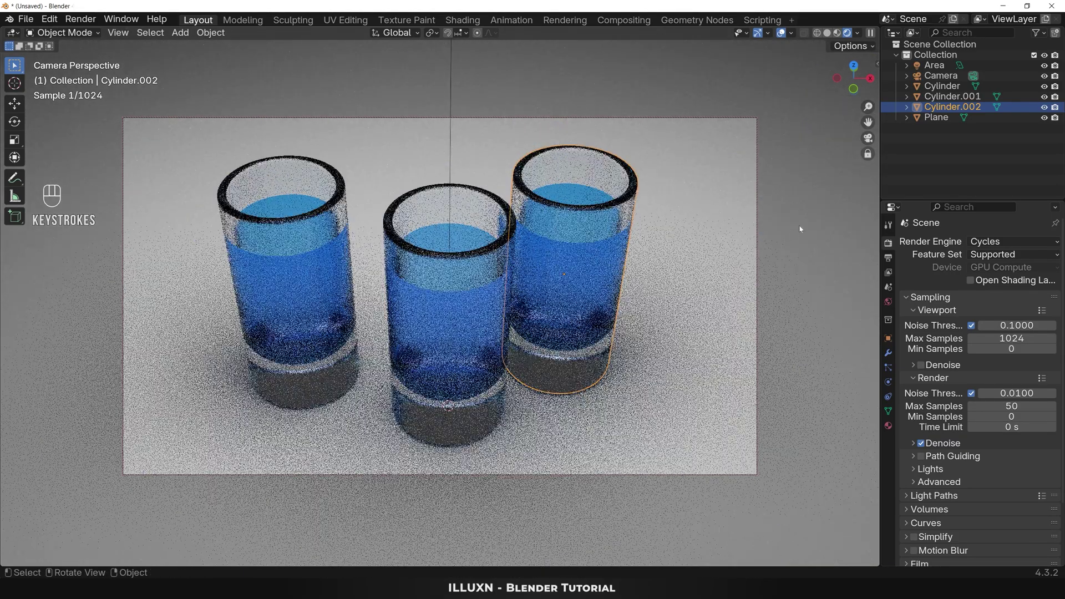
click(867, 153)
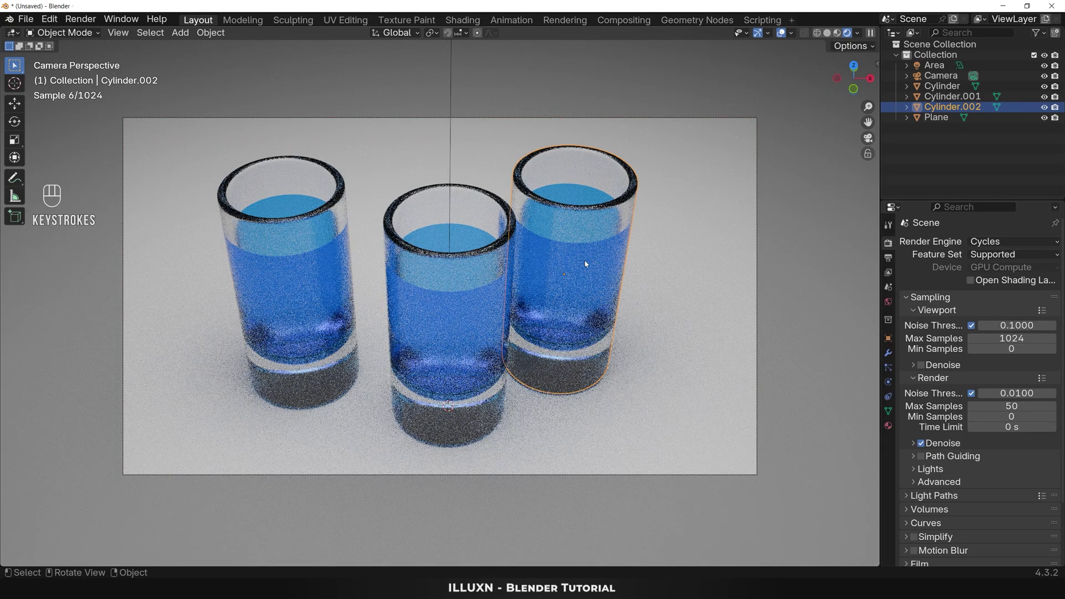
Step: Give the right glass its own liquid material coloured green
click(888, 426)
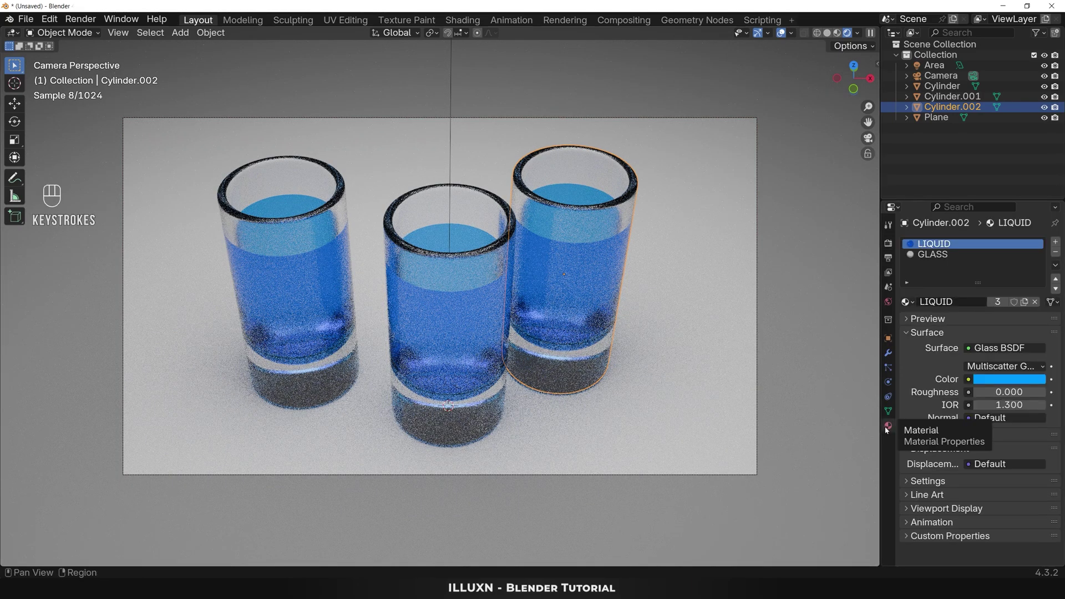
click(950, 244)
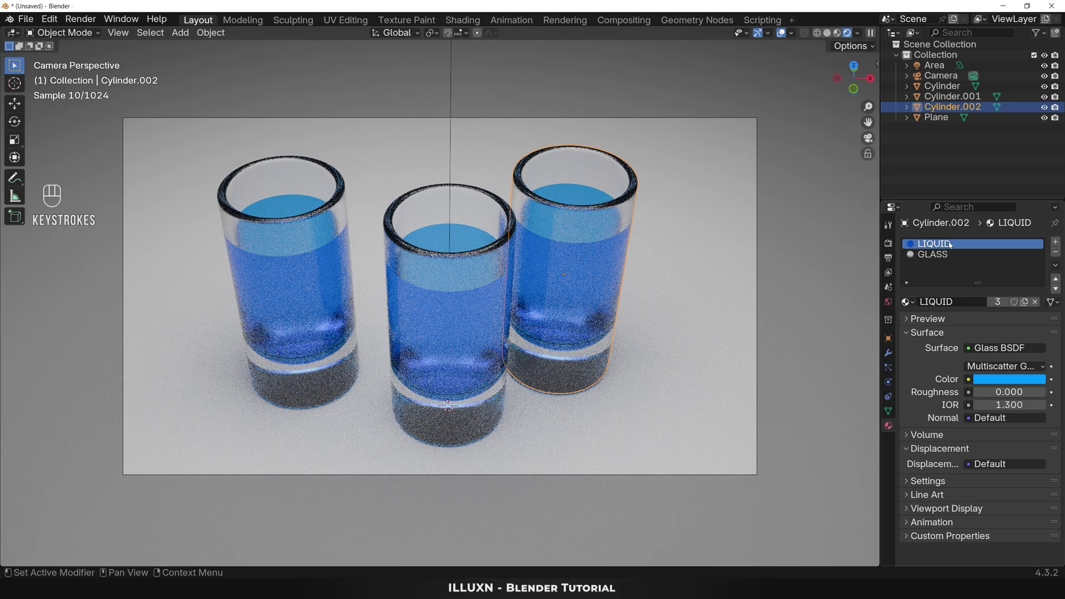
click(1023, 303)
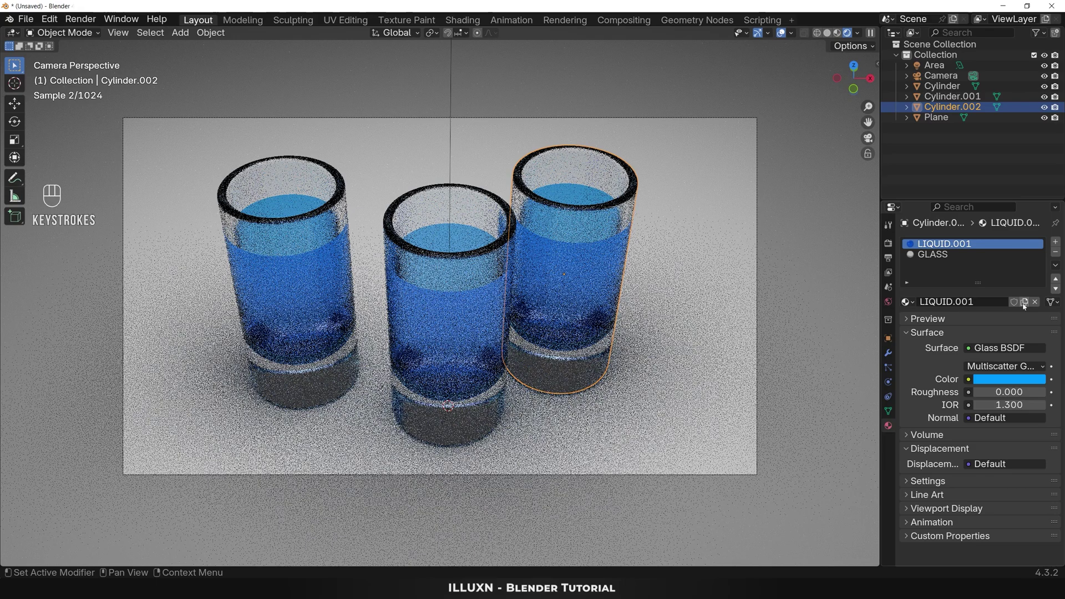
click(1007, 379)
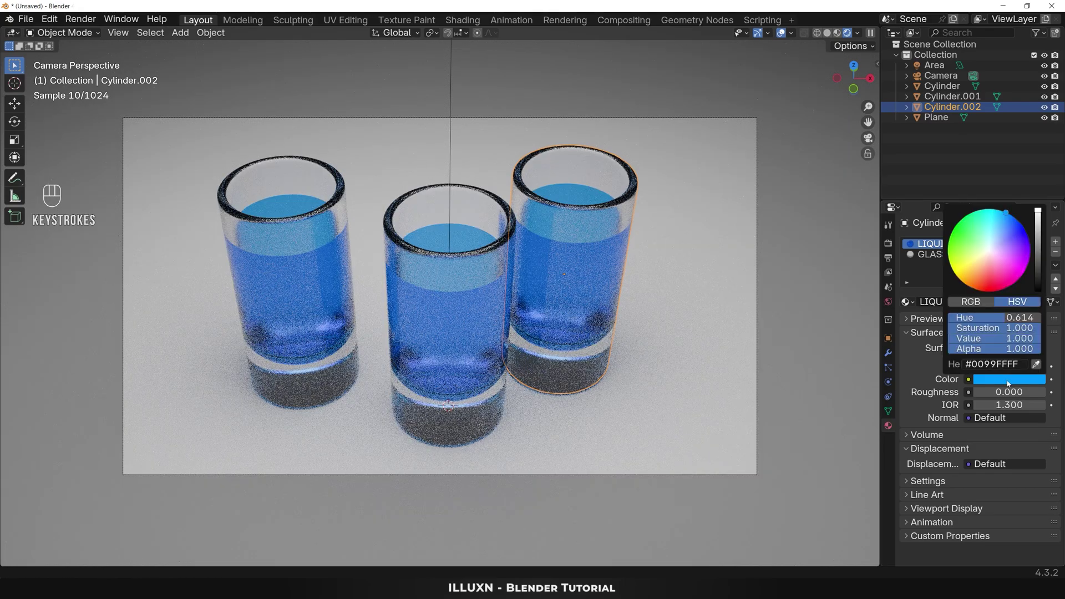
text(00FF00)
key(Return)
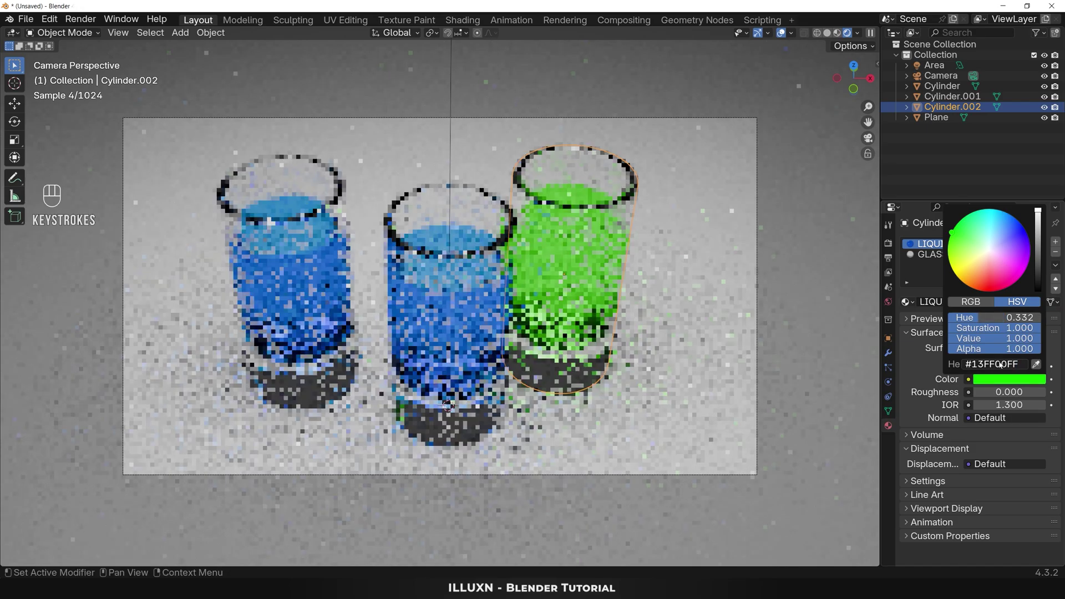
Step: Give the left glass its own liquid material coloured red
click(319, 297)
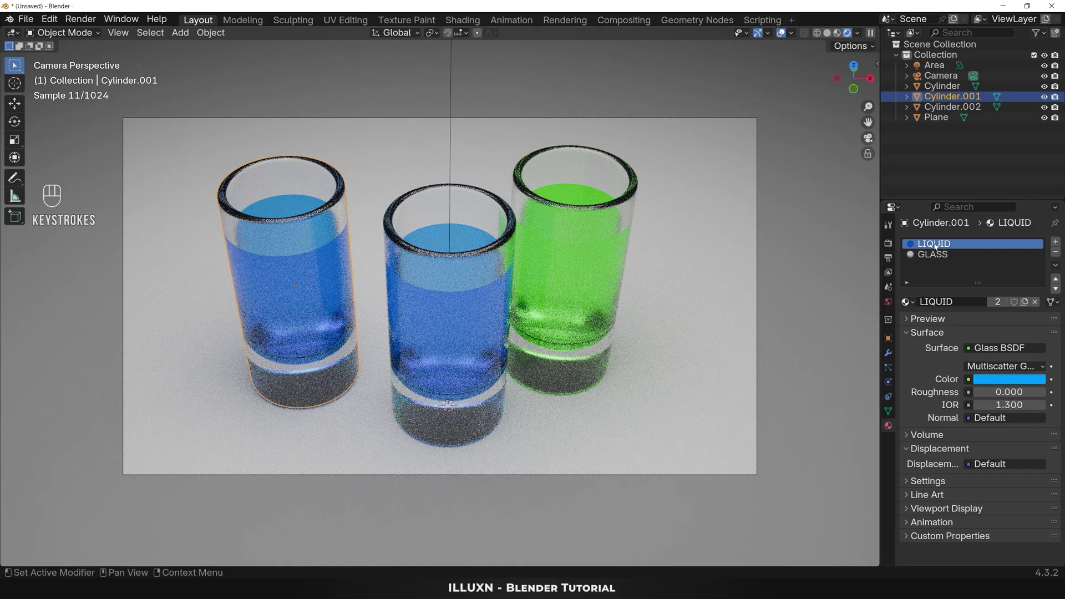
click(1024, 303)
click(1010, 380)
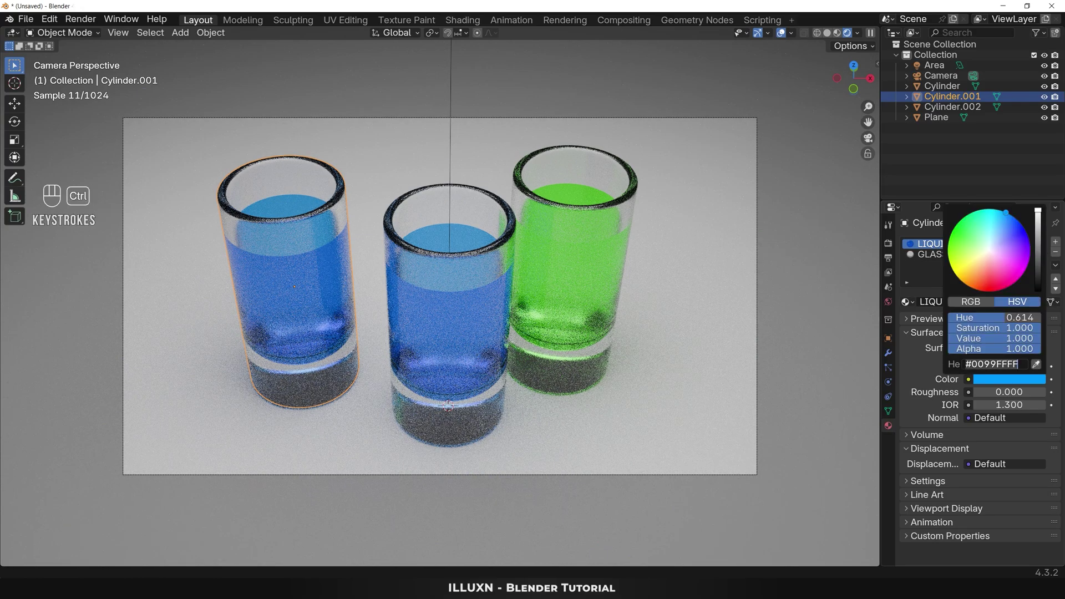
key(ctrl+v)
key(Return)
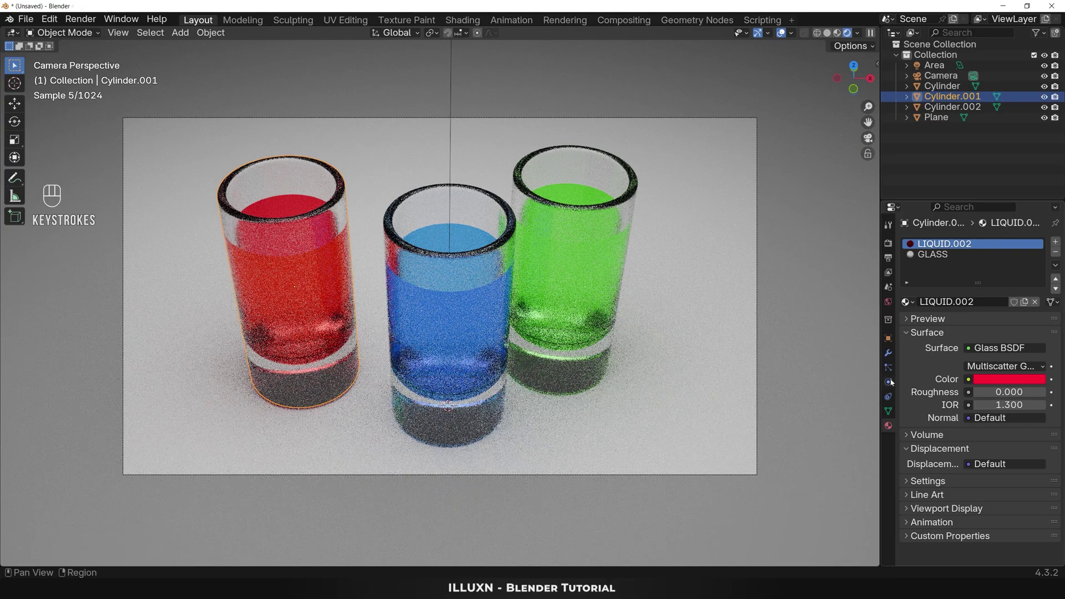
click(83, 20)
Step: Render the final image, save it as ShotGlasses1.png in Blender Output, then close the render window
click(89, 31)
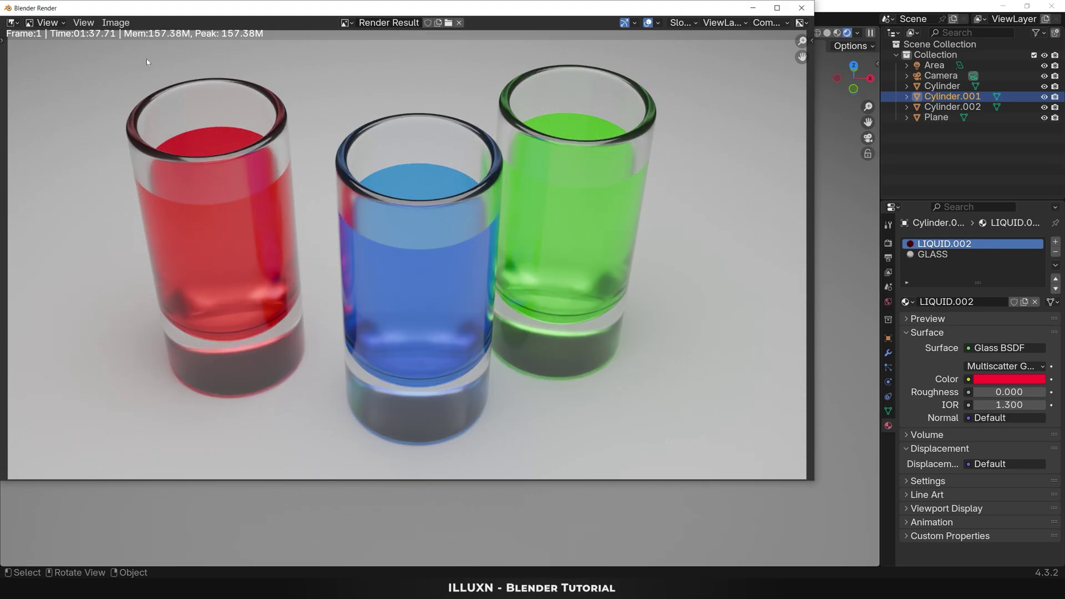
click(115, 22)
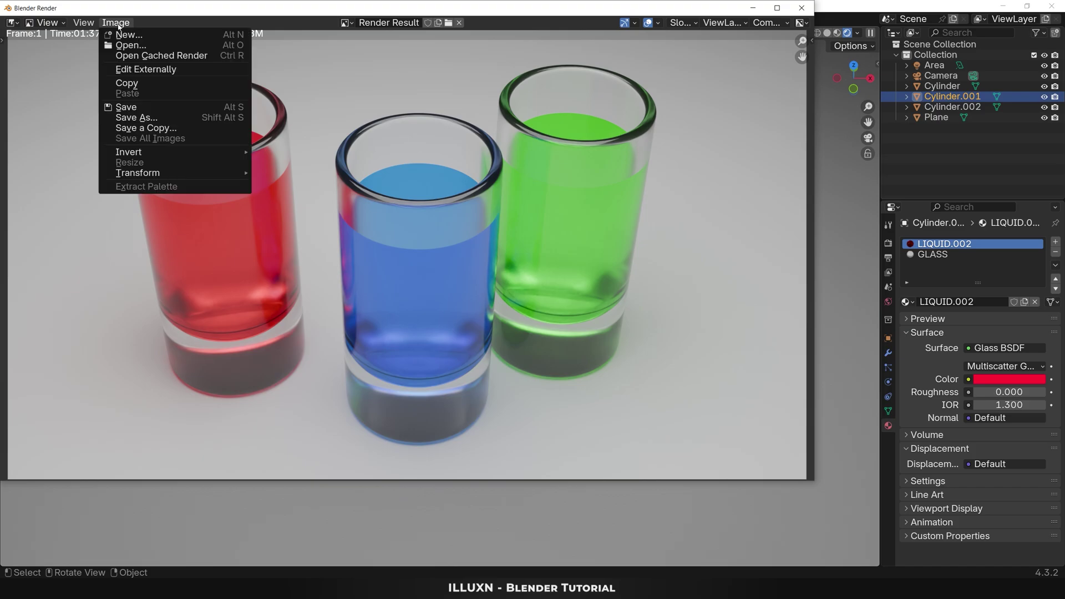
click(135, 117)
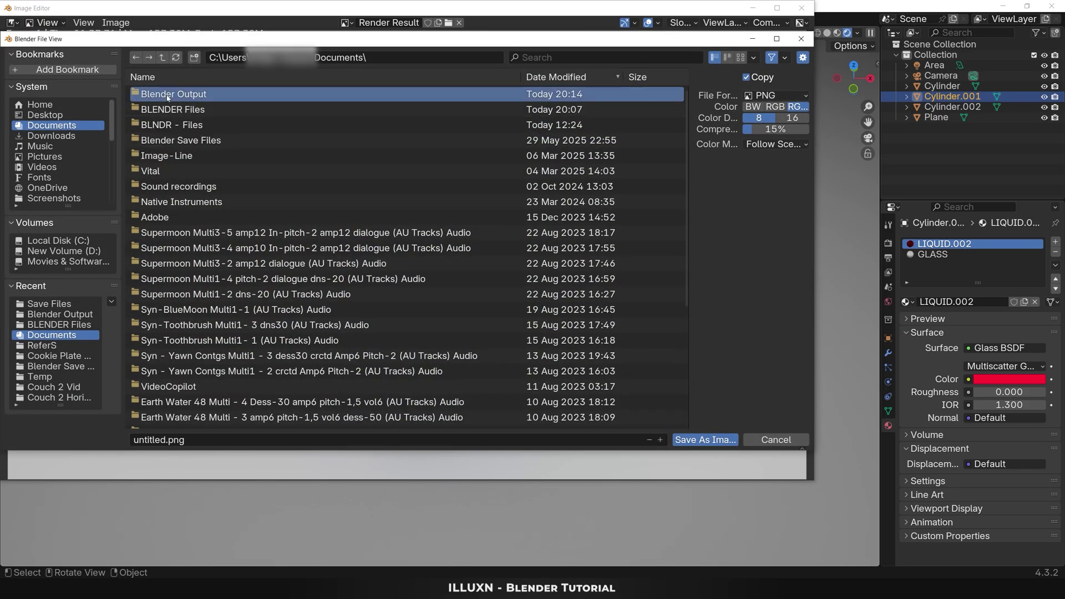
double_click(168, 95)
click(167, 440)
text(ShotGlasses1.png)
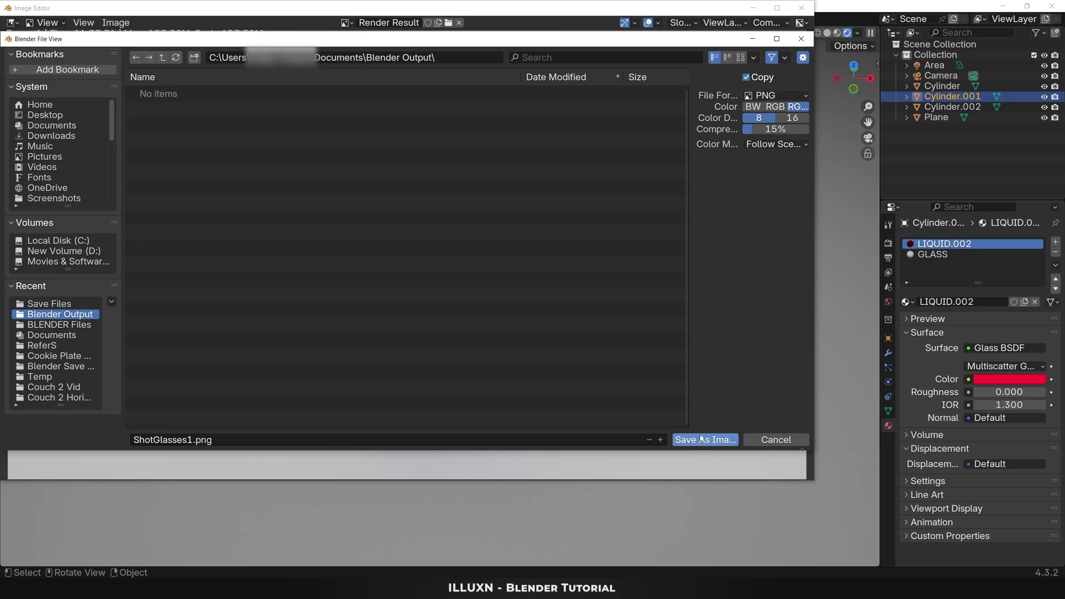
click(701, 439)
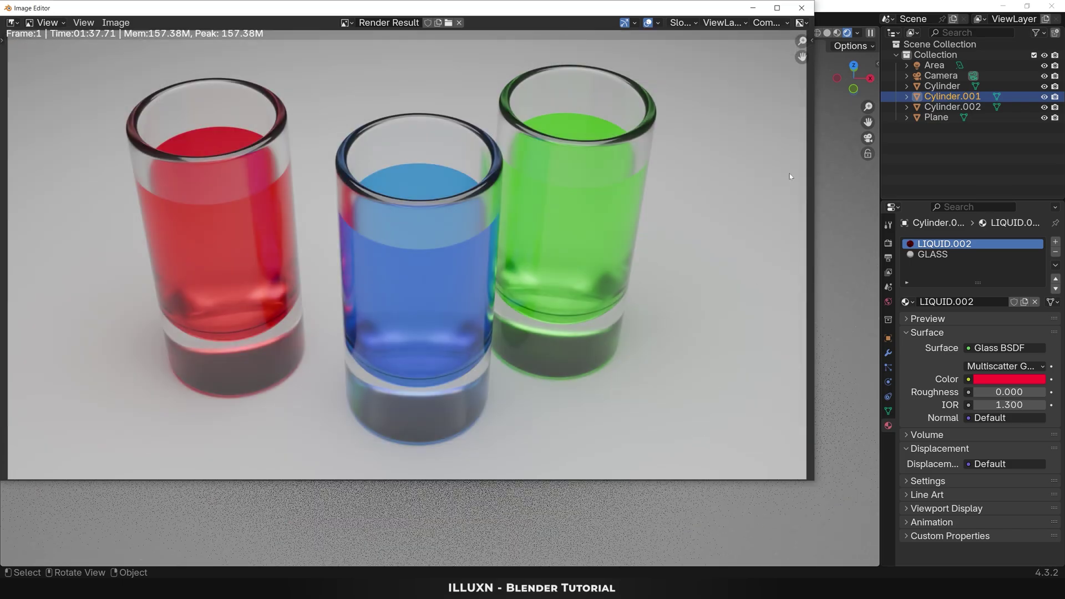
click(801, 8)
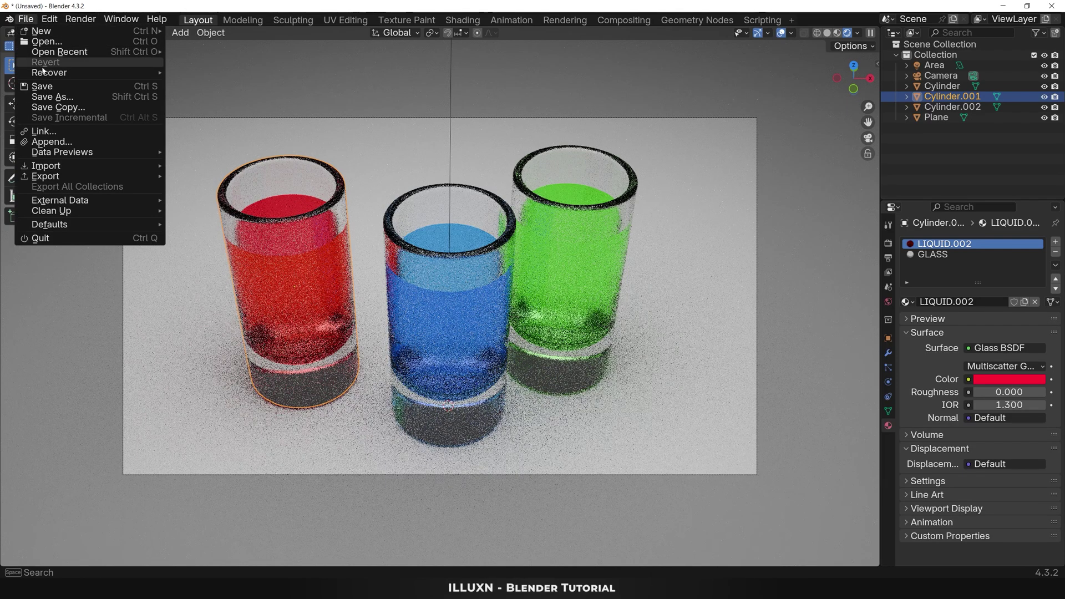
Step: Enter ShotGlasses1 as the .blend file name in the project Save As dialog
click(53, 97)
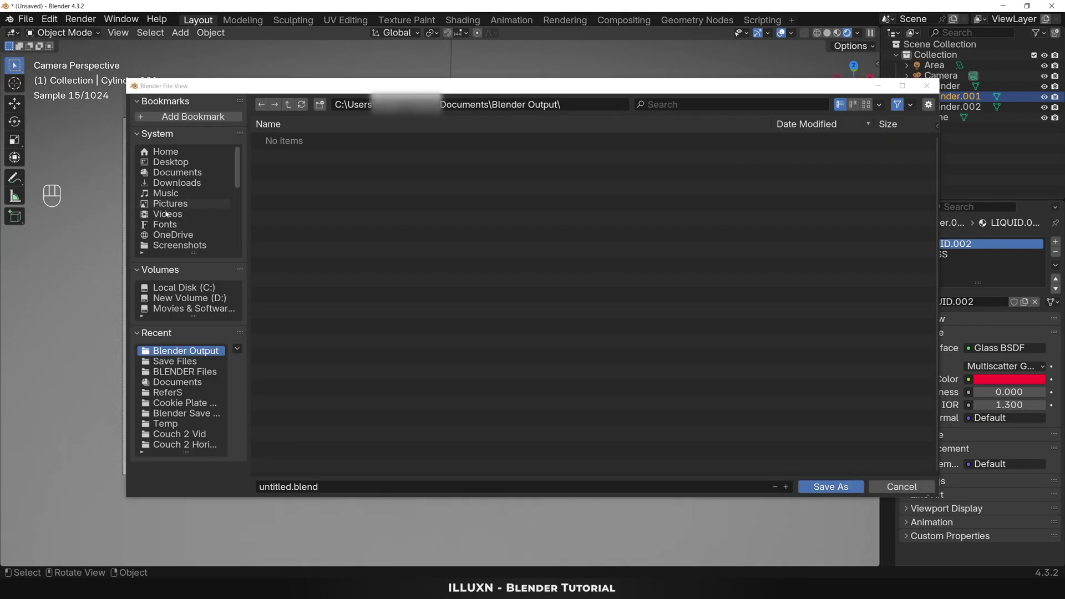
click(347, 487)
text(ShotGlasses1)
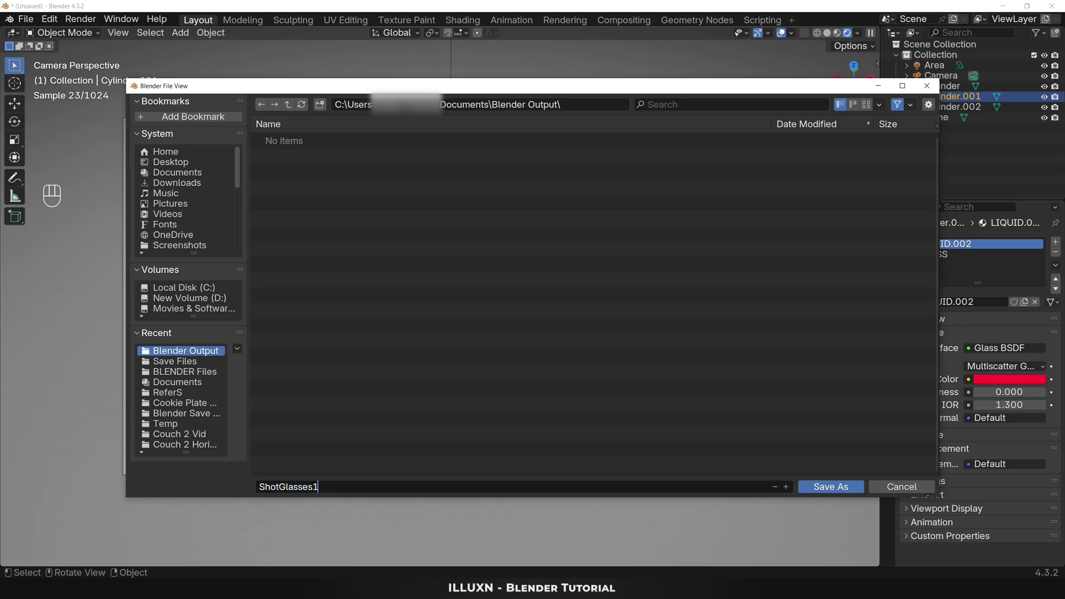